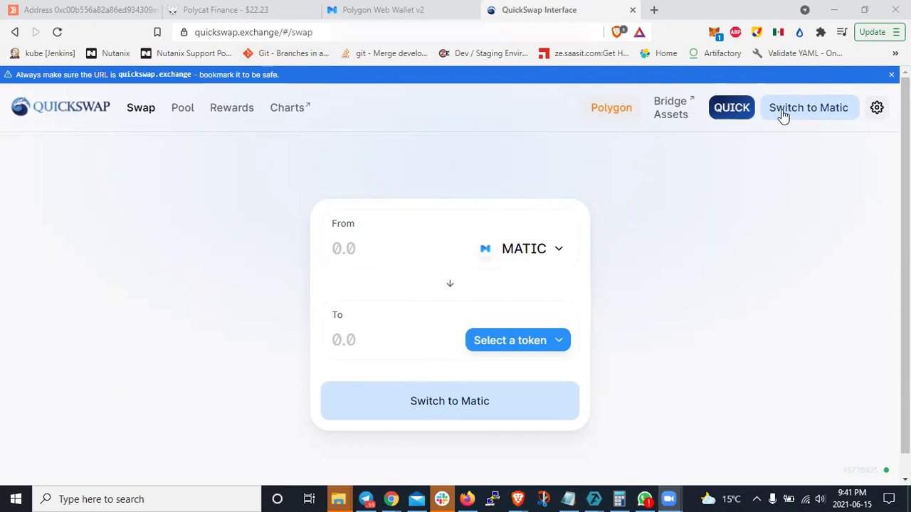
Step: Approve QuickSwap's MetaMask request to add the Matic Network and switch the wallet to that network
left_click(718, 39)
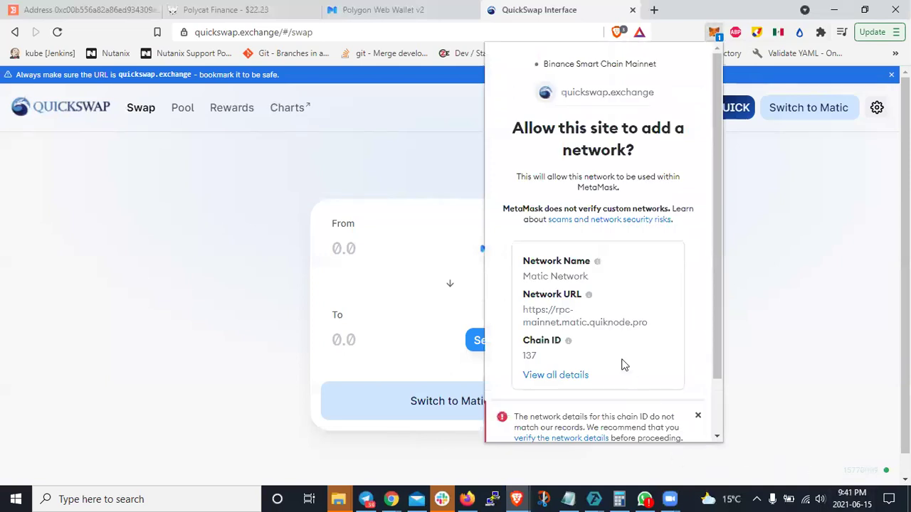
scroll(622, 366, "down", 2)
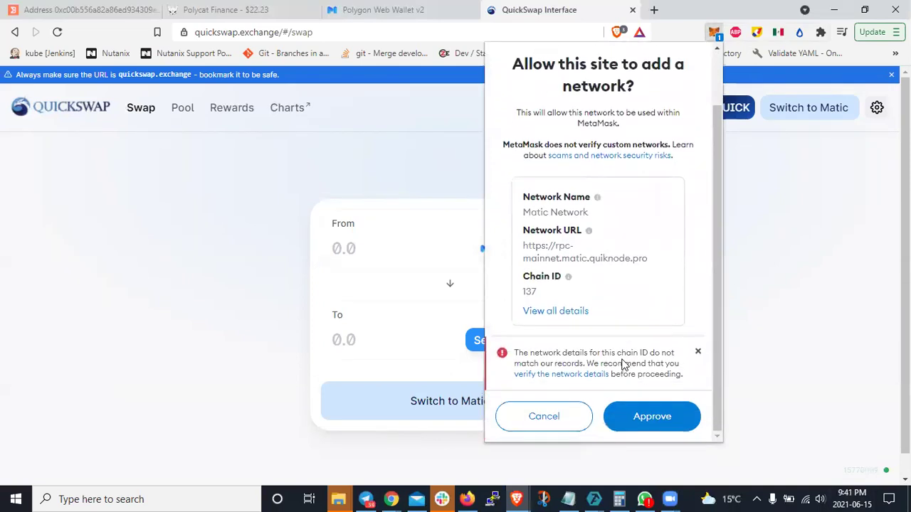
left_click(678, 418)
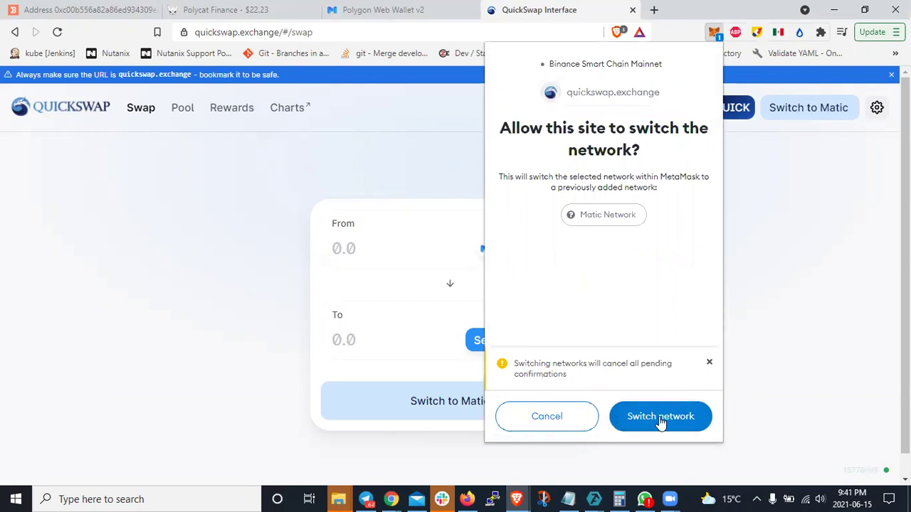
left_click(661, 420)
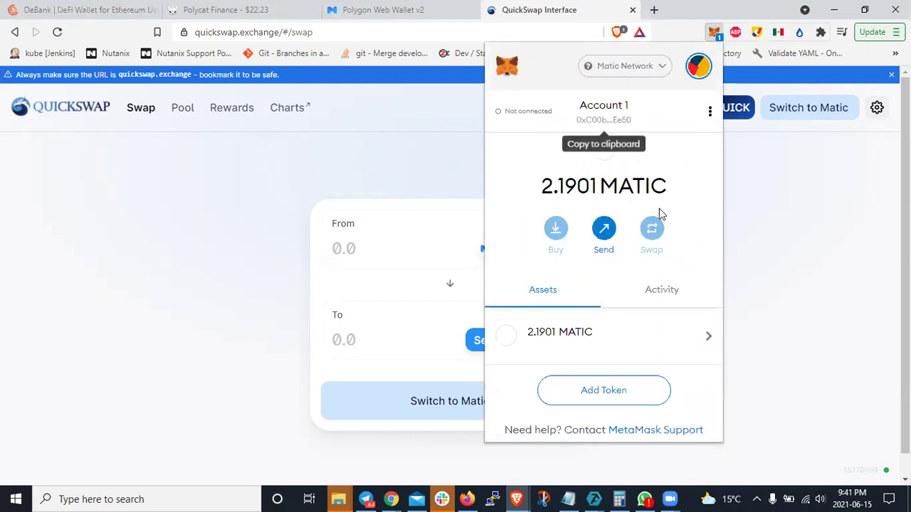
left_click(384, 154)
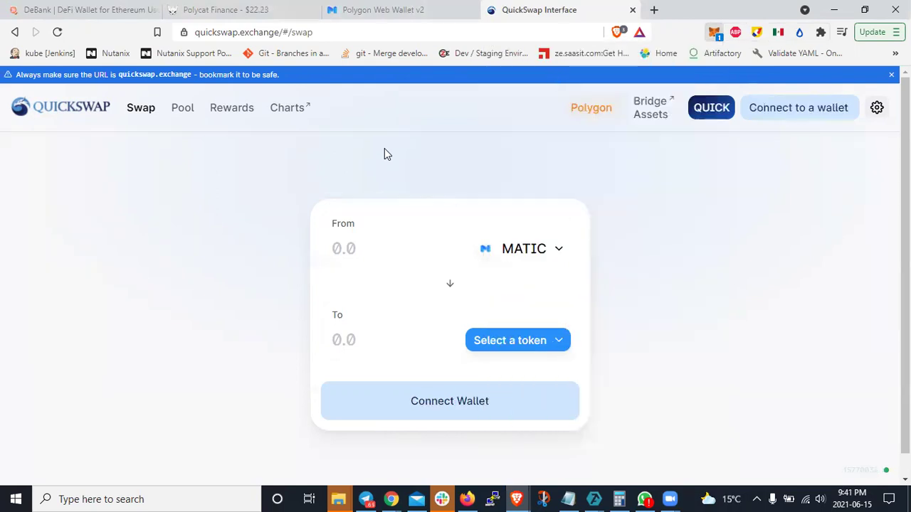
Step: Cancel QuickSwap's pending account connection request in MetaMask
left_click(715, 36)
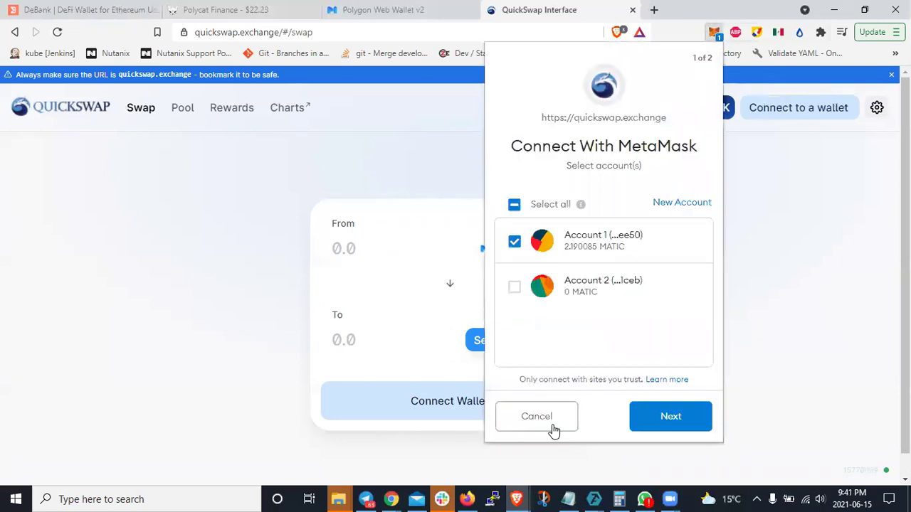
left_click(553, 426)
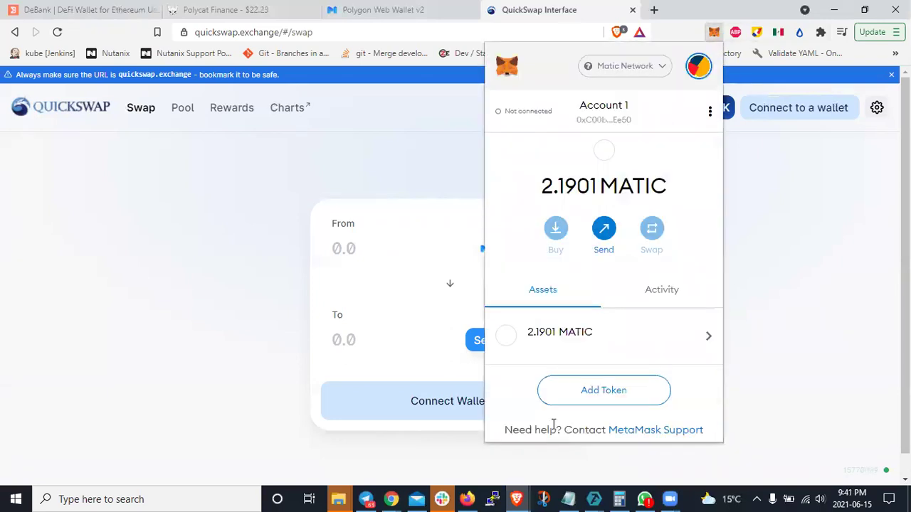
left_click(428, 172)
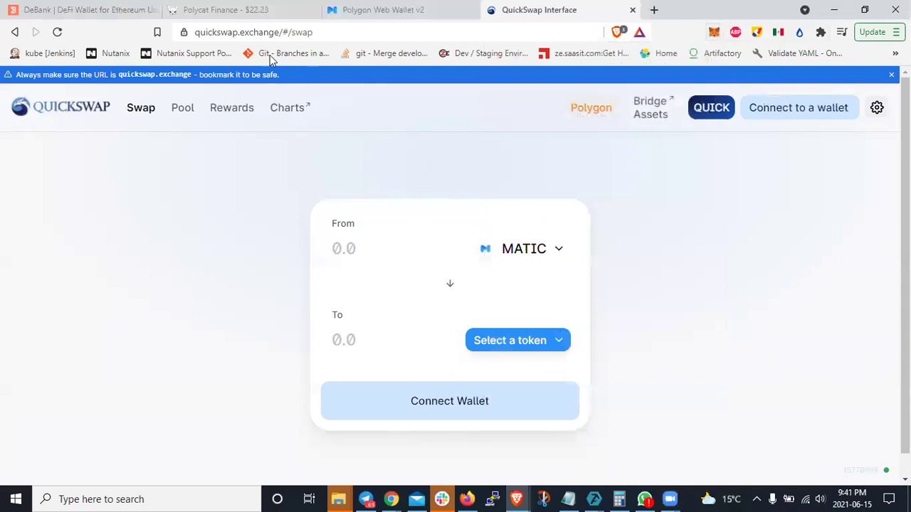
Step: Switch to the Polycat Finance site and connect the MetaMask wallet to it
left_click(267, 11)
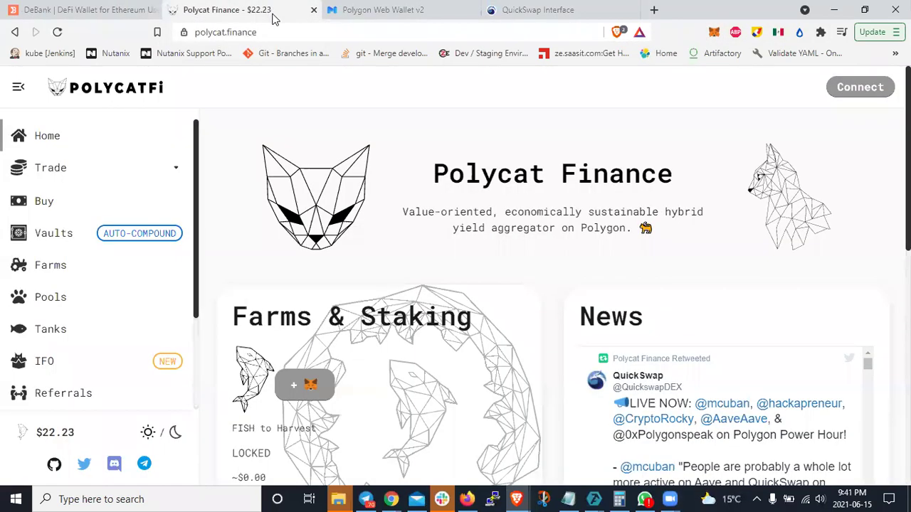
scroll(232, 148, "down", 2)
scroll(71, 153, "up", 1)
scroll(72, 153, "up", 1)
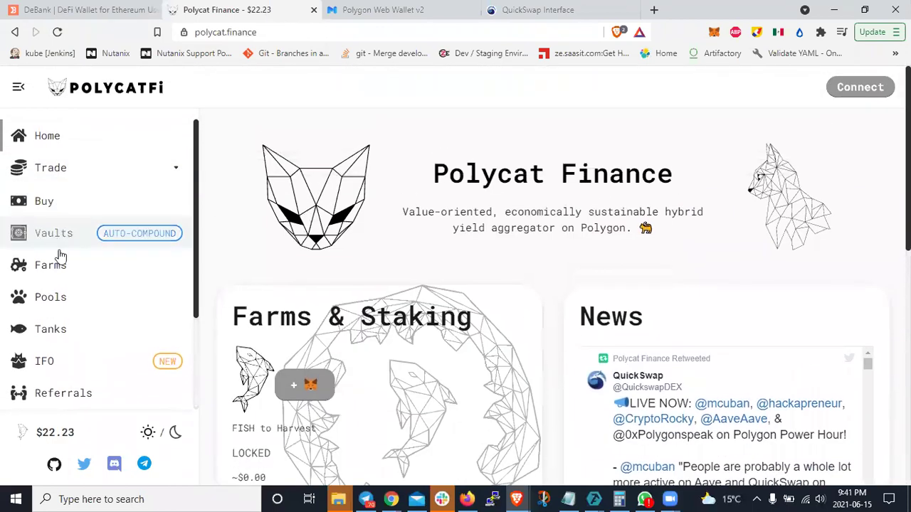
left_click(863, 87)
left_click(511, 231)
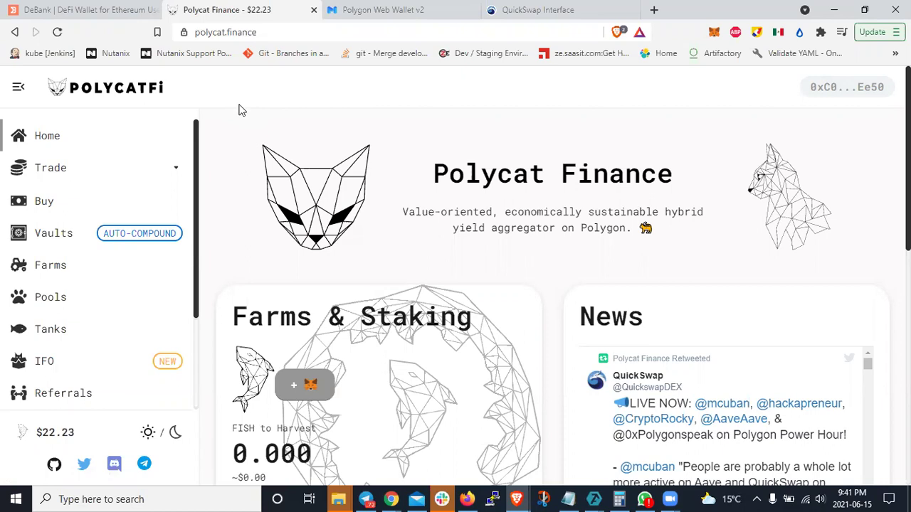
Step: Go to Polycat's Pools page and request contract approval for the WMATIC pool
left_click(61, 305)
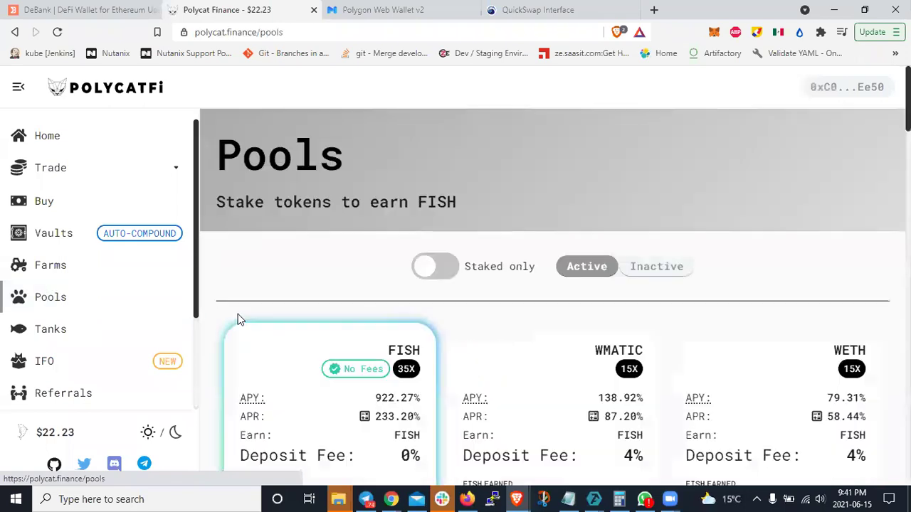
scroll(264, 310, "down", 4)
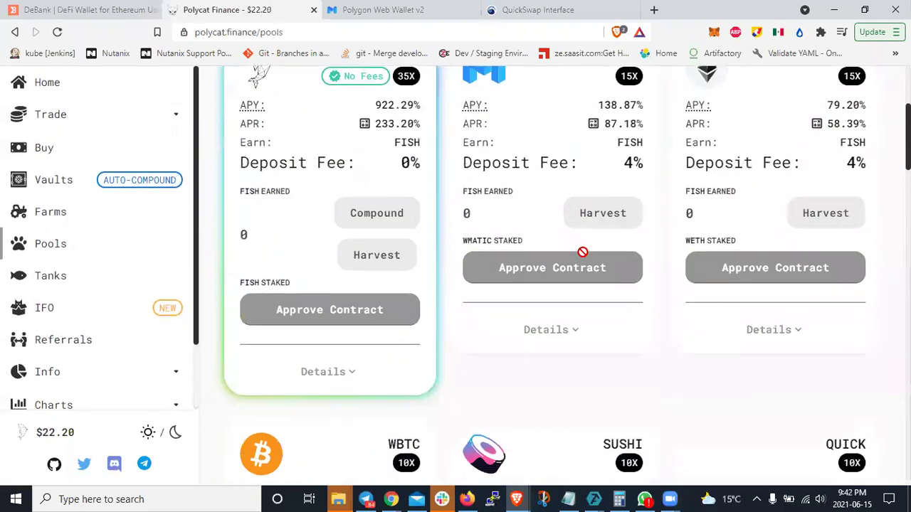
left_click(574, 321)
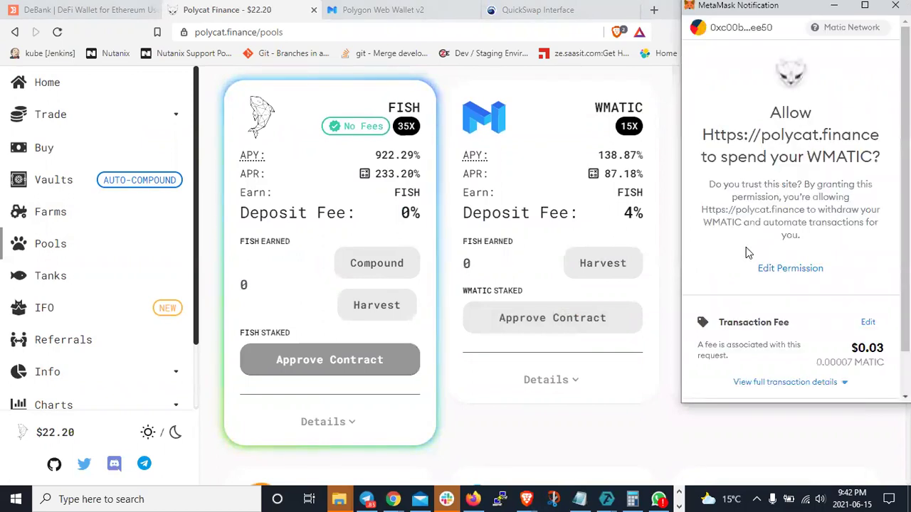
Step: Replace the unlimited WMATIC permission with a custom spend limit of 30 in the full transaction details, and confirm the approval
scroll(748, 257, "down", 1)
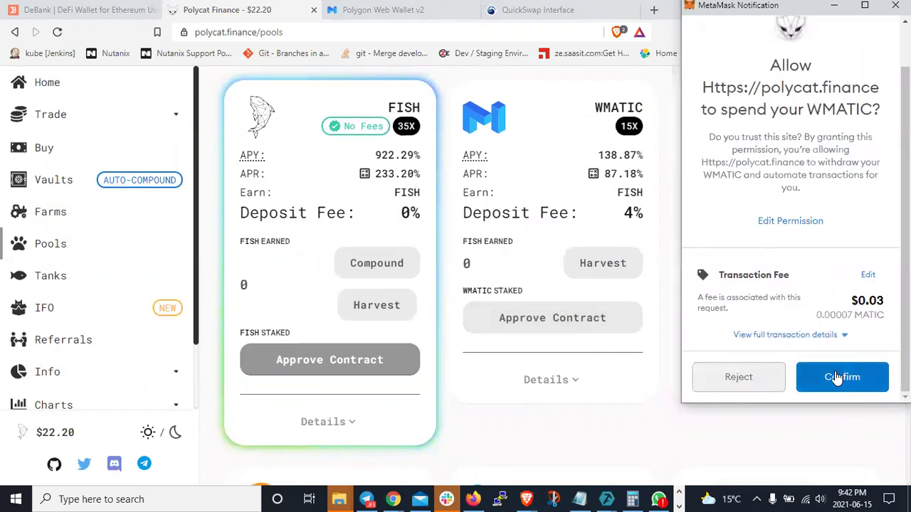
left_click(837, 335)
scroll(740, 264, "down", 3)
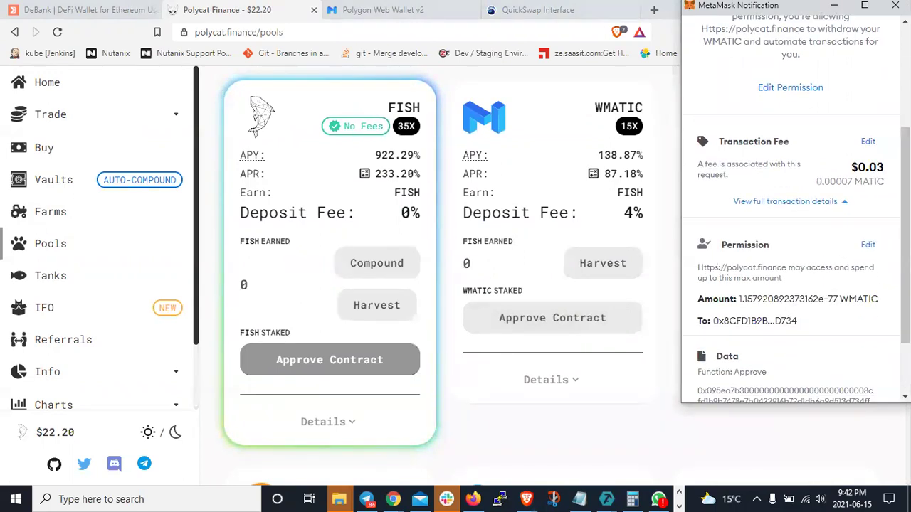
left_click(868, 244)
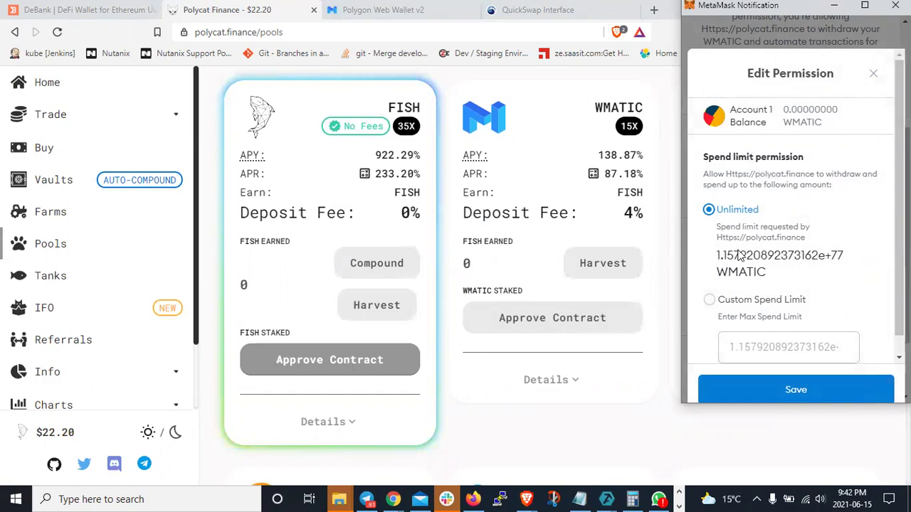
left_click(709, 302)
scroll(738, 320, "down", 1)
left_click(738, 329)
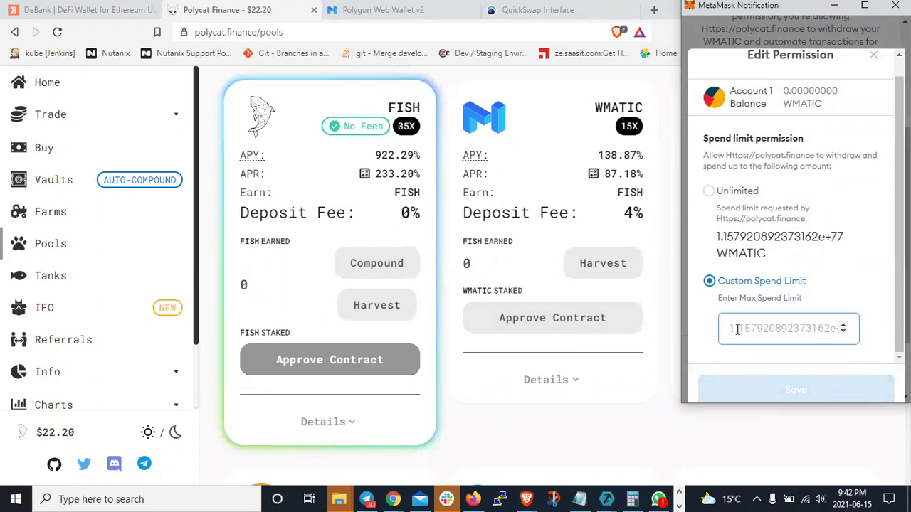
type("2")
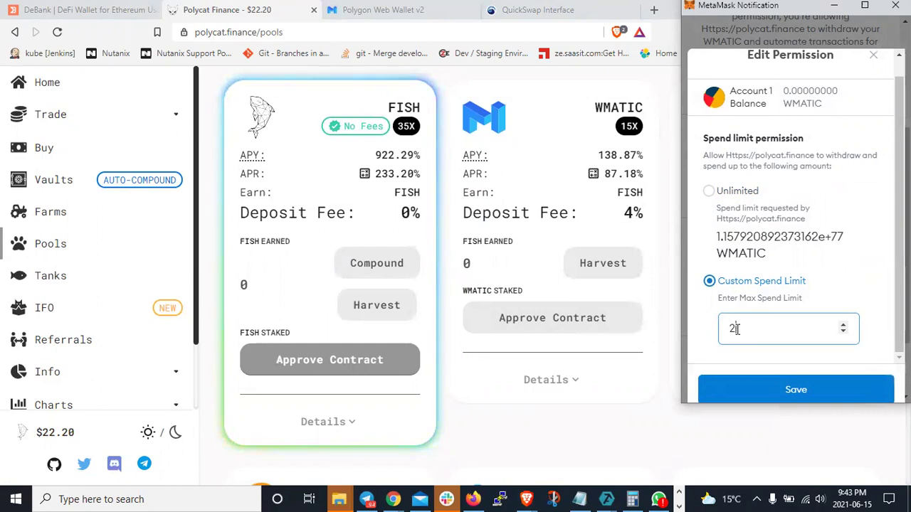
key("BackSpace")
type("3")
type("0")
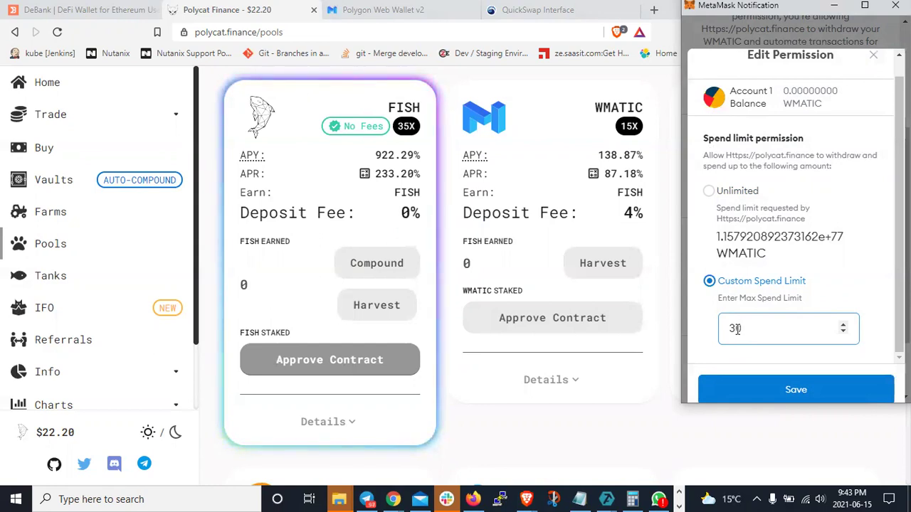
left_click(833, 390)
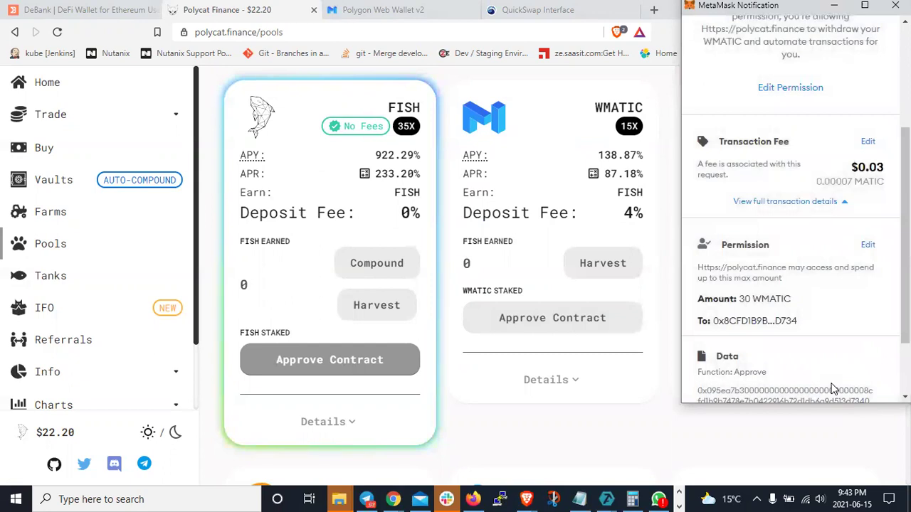
scroll(833, 388, "down", 2)
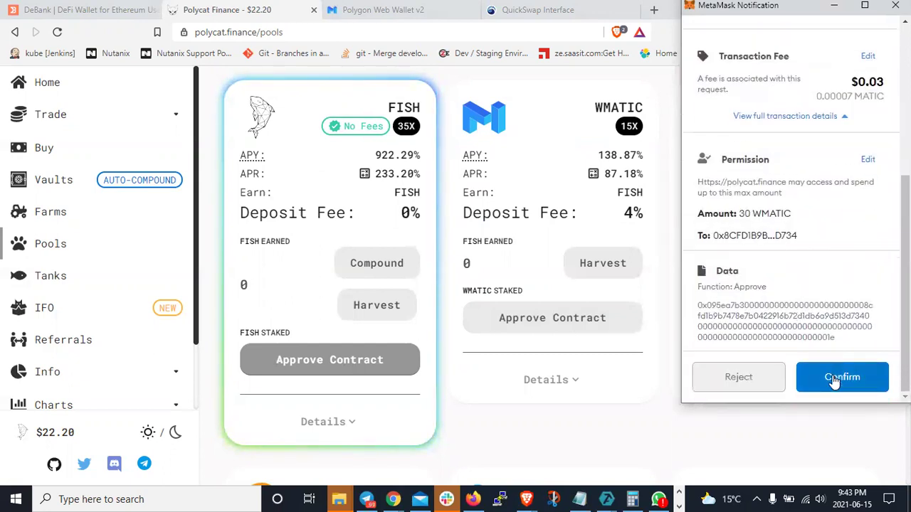
left_click(835, 383)
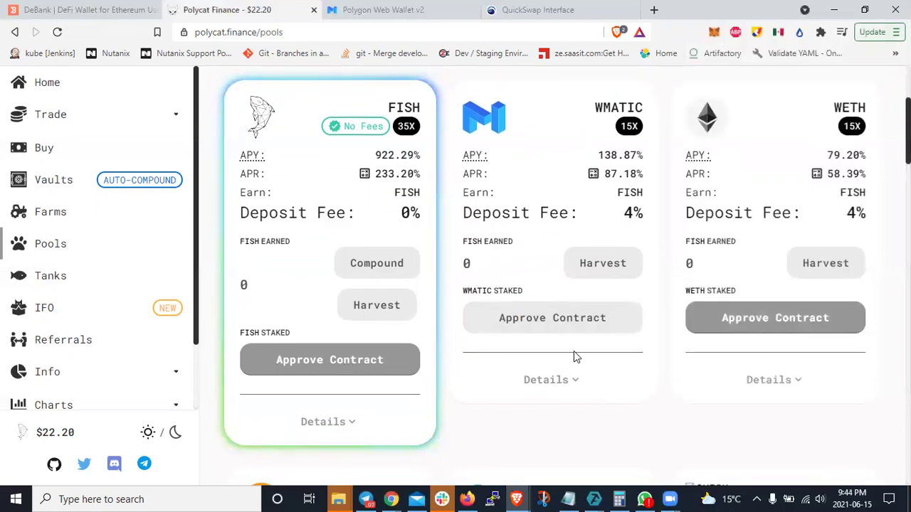
Step: Expand the WMATIC pool's details and look through them
left_click(557, 380)
scroll(559, 348, "down", 2)
scroll(559, 329, "up", 2)
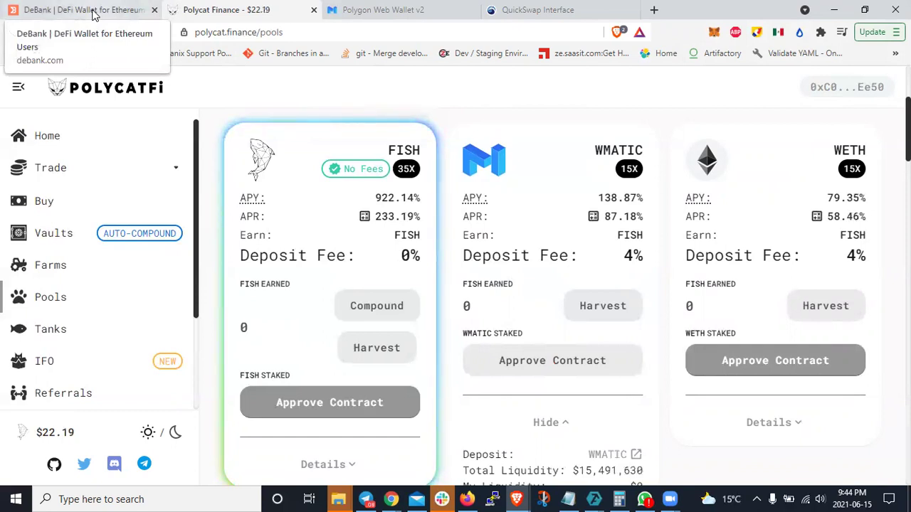
Step: Switch to DeBank, check the connected account and open the wallet profile's list of token approvals
left_click(92, 11)
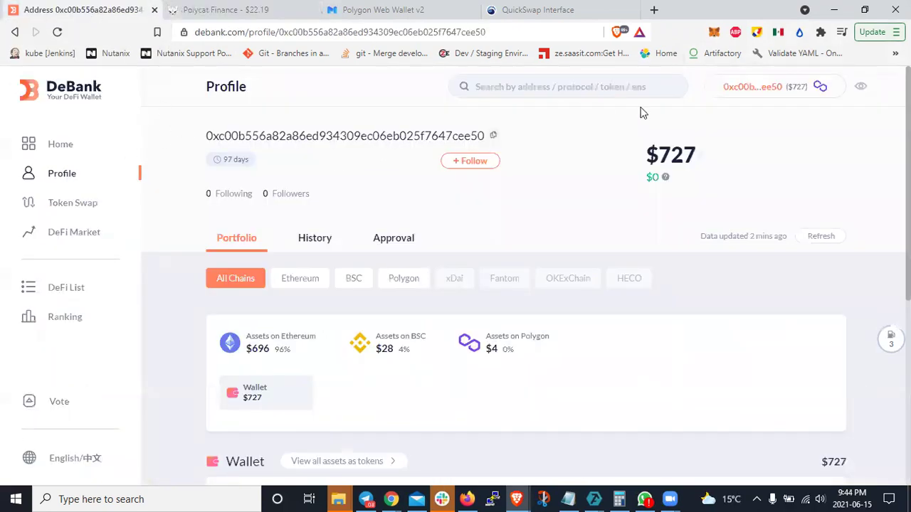
left_click(763, 92)
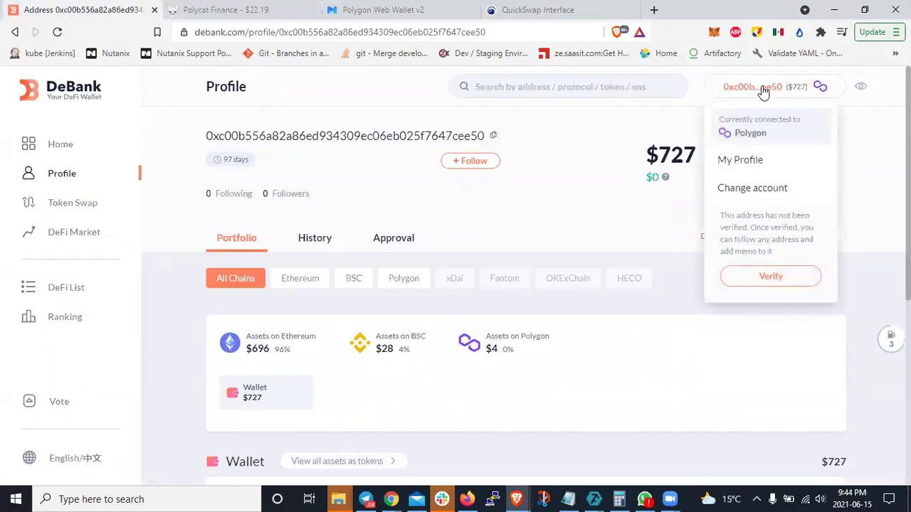
left_click(60, 144)
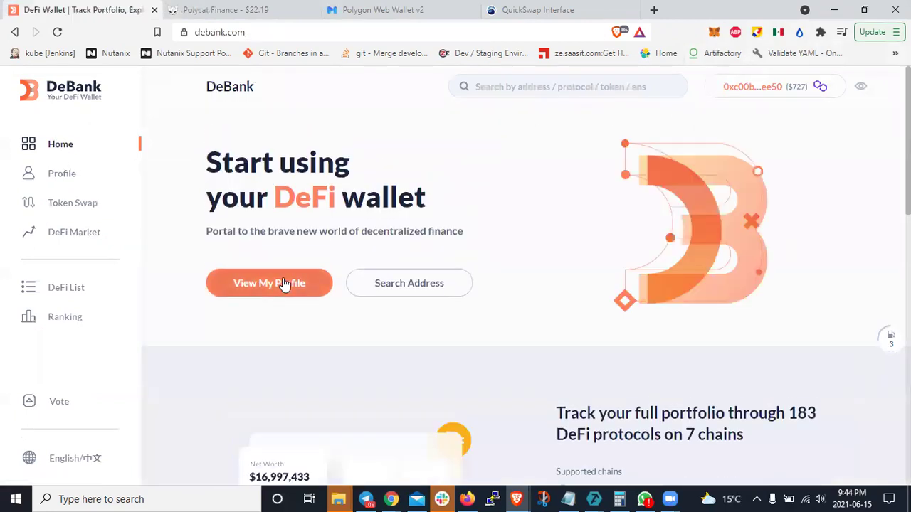
left_click(292, 267)
left_click(44, 153)
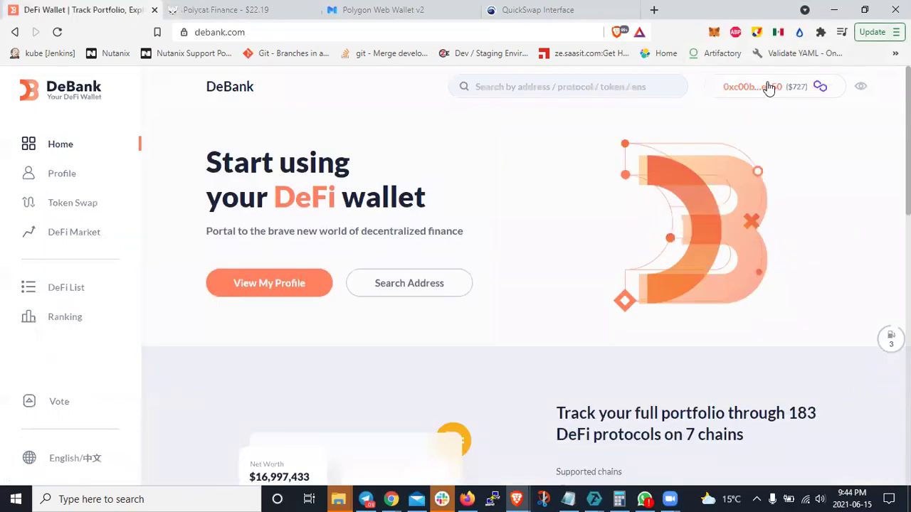
left_click(805, 86)
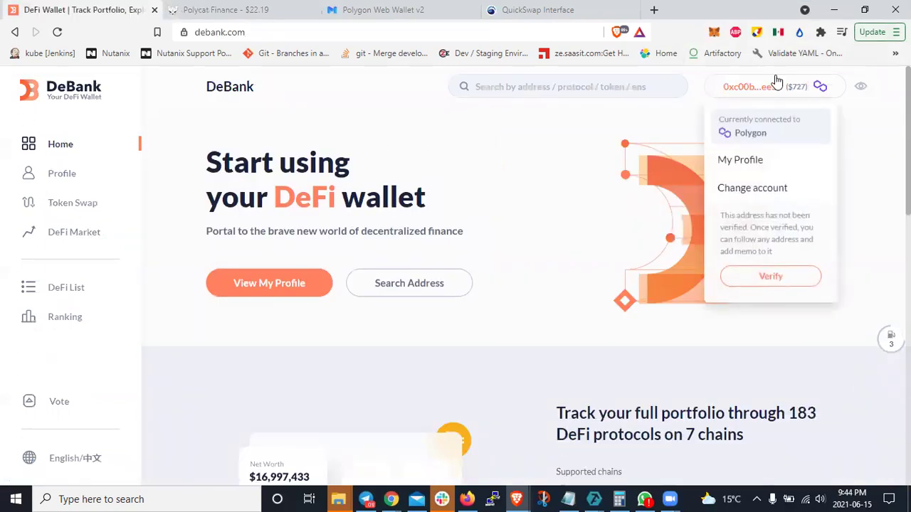
left_click(283, 282)
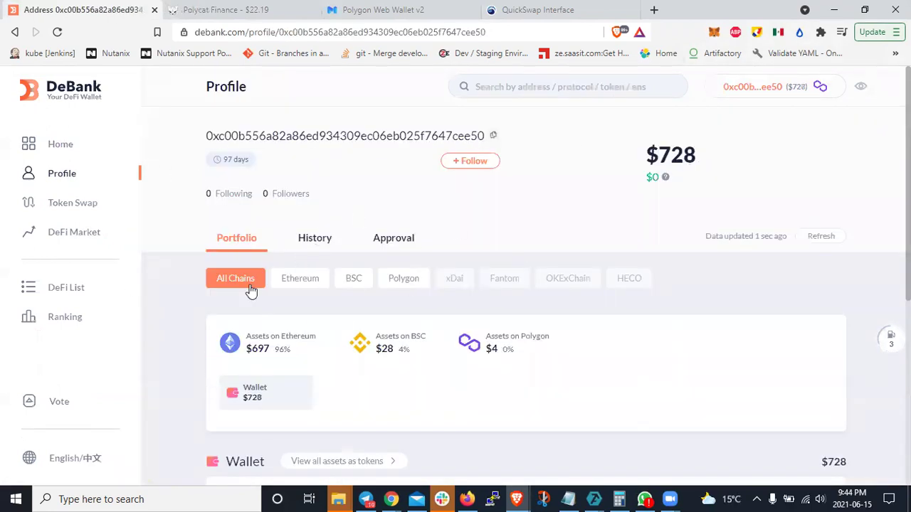
scroll(319, 230, "down", 1)
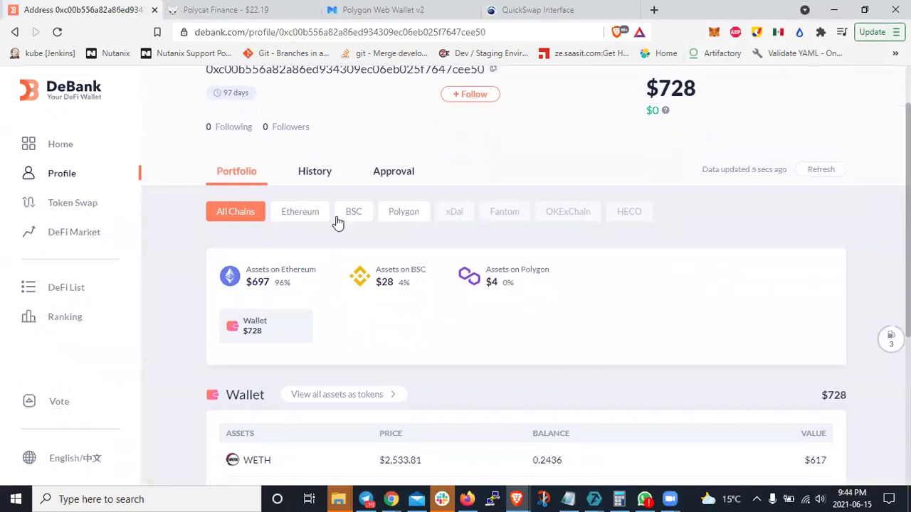
left_click(398, 183)
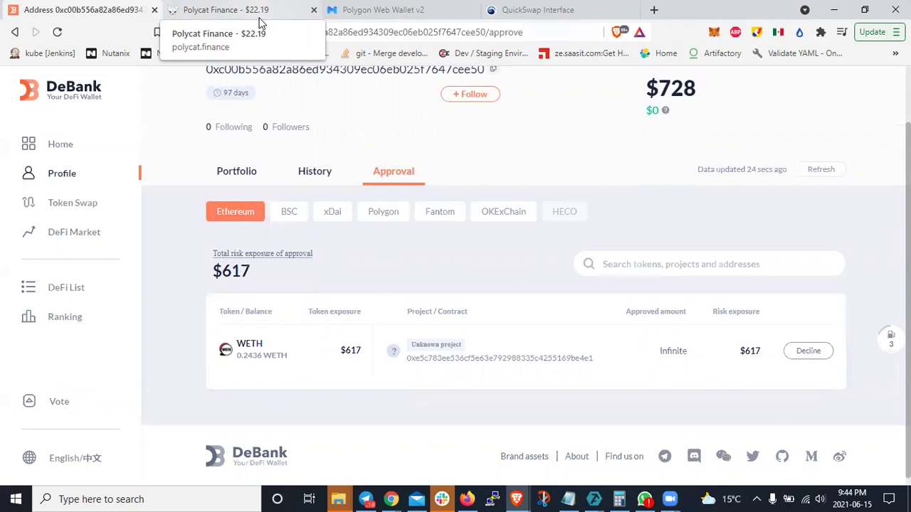
Step: Return to Polycat Finance and reload the Pools page
left_click(327, 8)
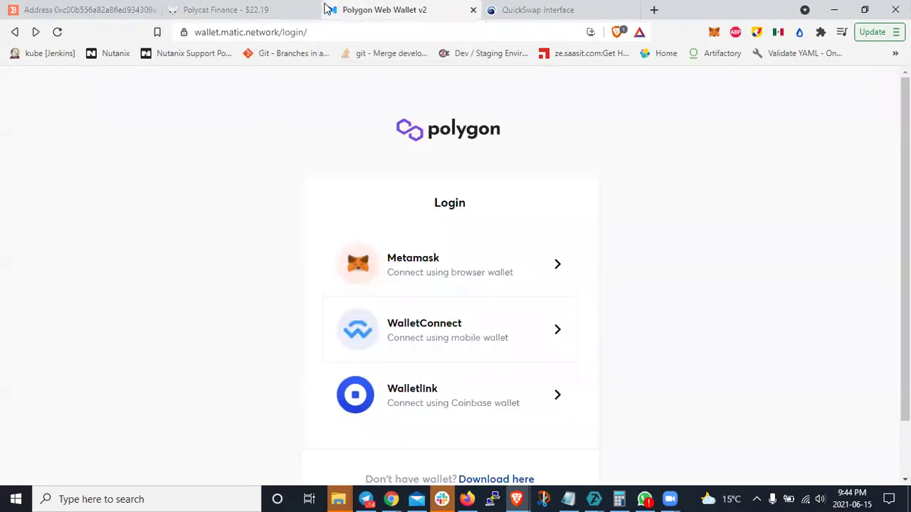
left_click(279, 9)
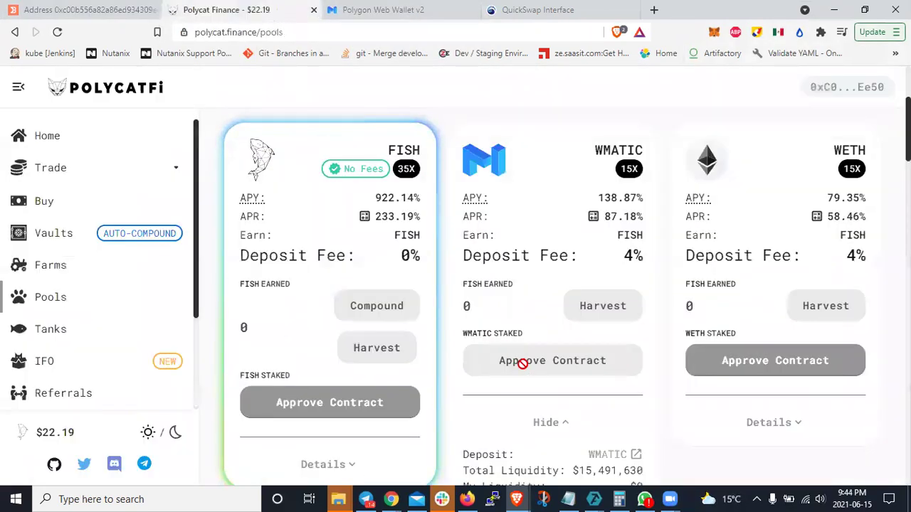
left_click(58, 33)
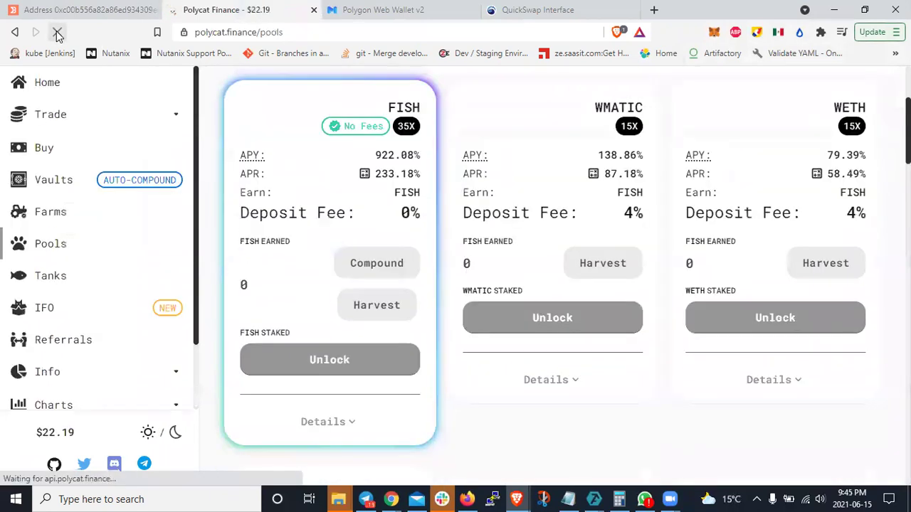
Step: Request contract approval for the WMATIC pool and expand the full transaction details of MetaMask's spending request
scroll(486, 277, "up", 2)
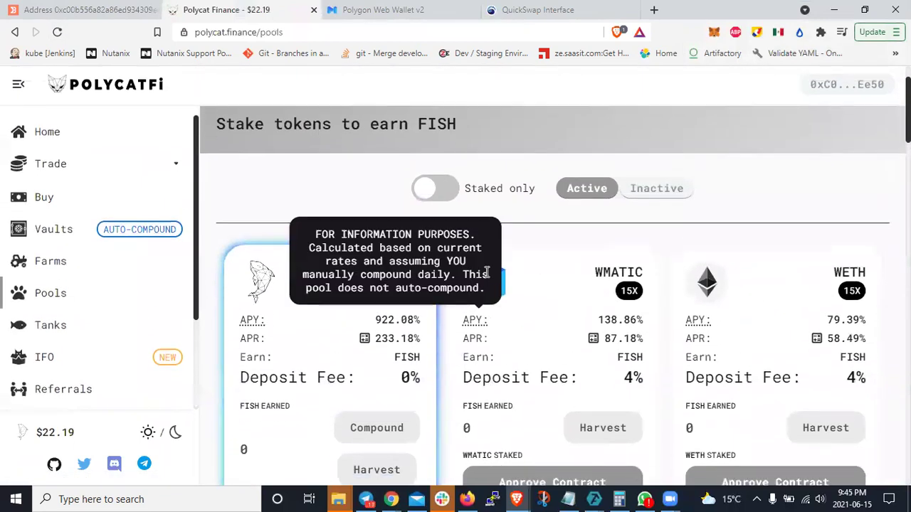
scroll(488, 276, "down", 2)
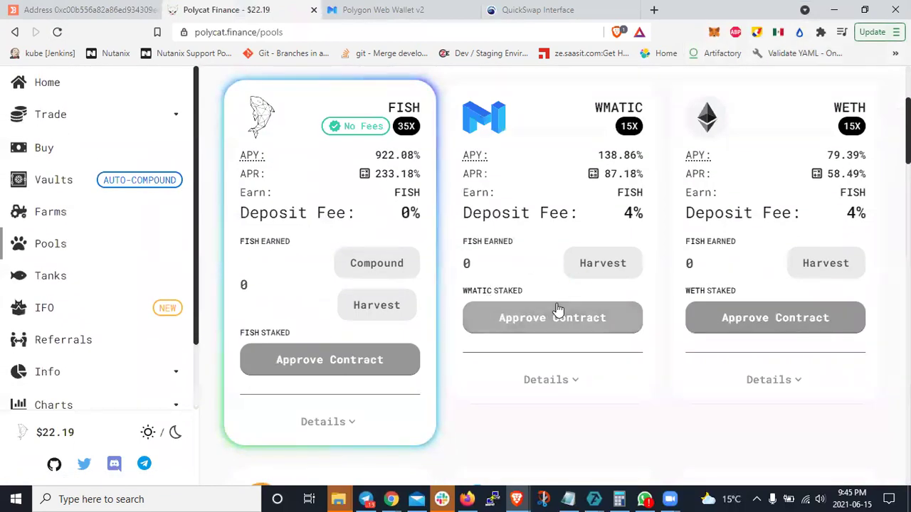
left_click(523, 317)
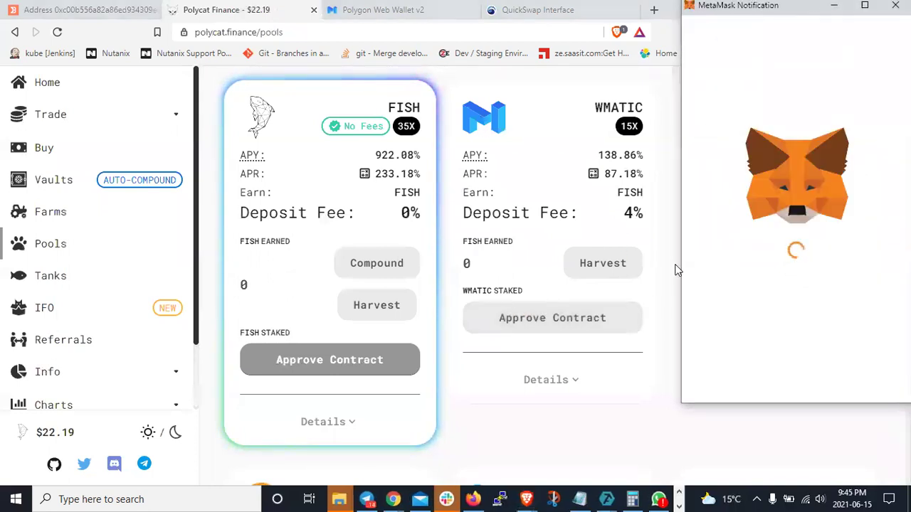
scroll(809, 288, "down", 2)
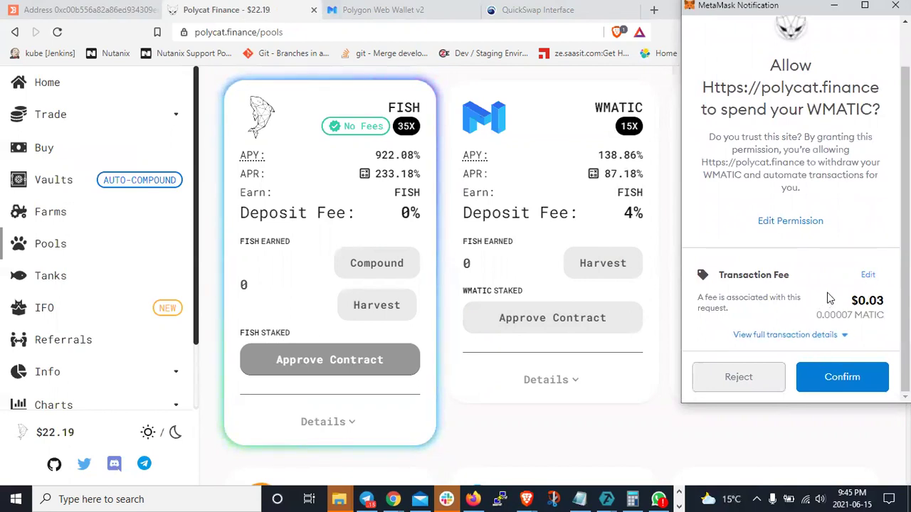
left_click(818, 334)
scroll(823, 311, "down", 1)
scroll(823, 312, "down", 2)
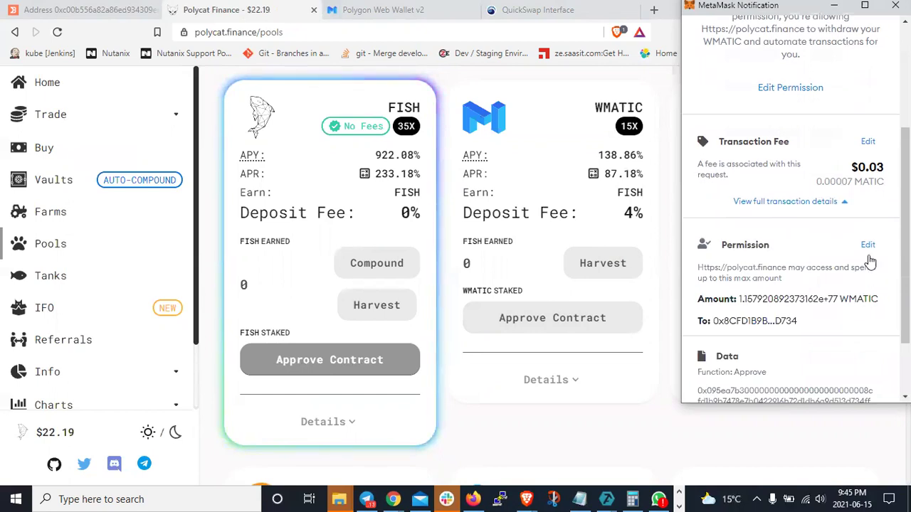
Step: Replace the unlimited permission with a custom spend limit of 10 WMATIC, save it and confirm the approval
left_click(869, 243)
left_click(708, 300)
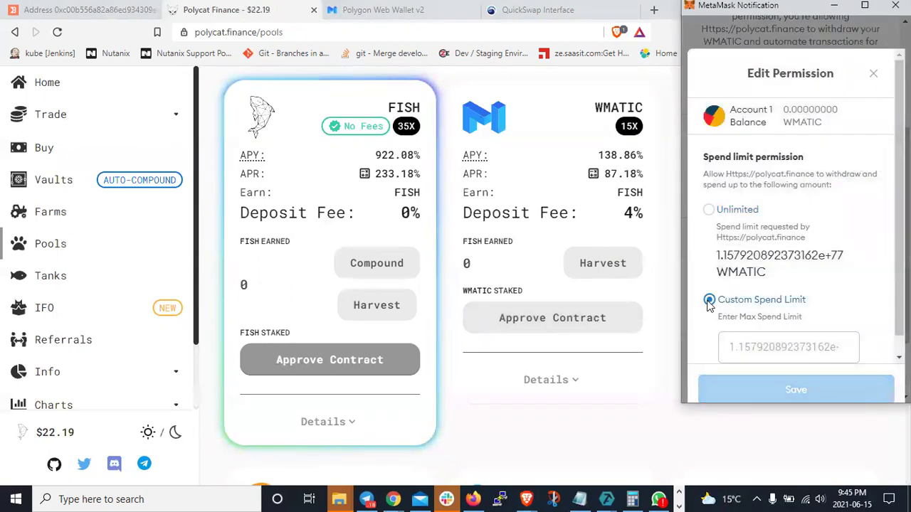
left_click(727, 349)
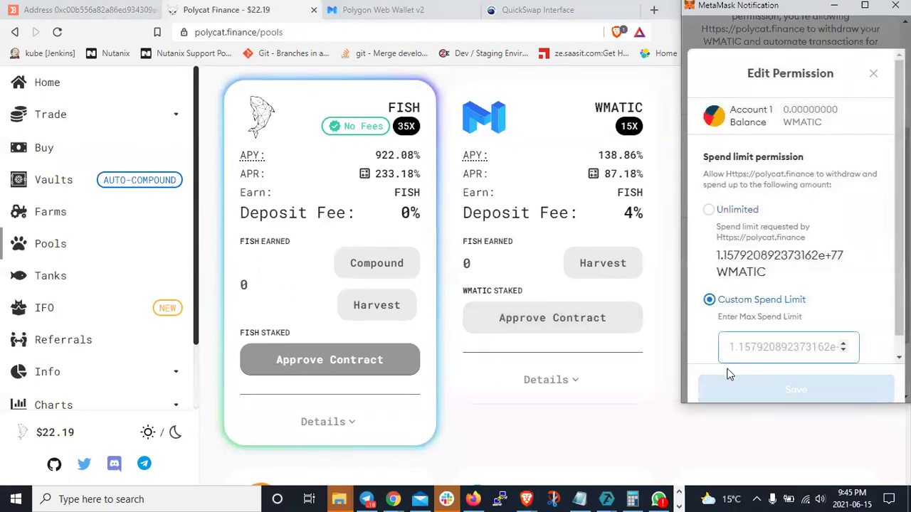
left_click(843, 345)
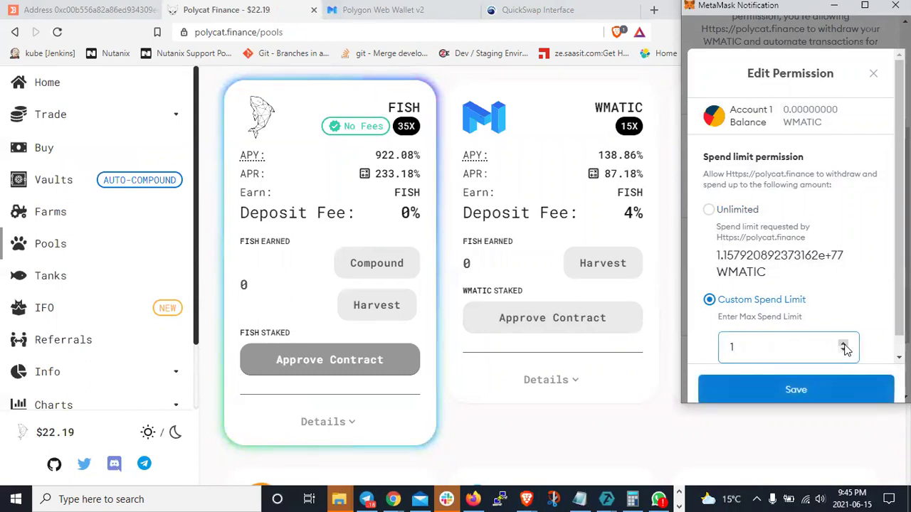
left_click(844, 345)
left_click(844, 345)
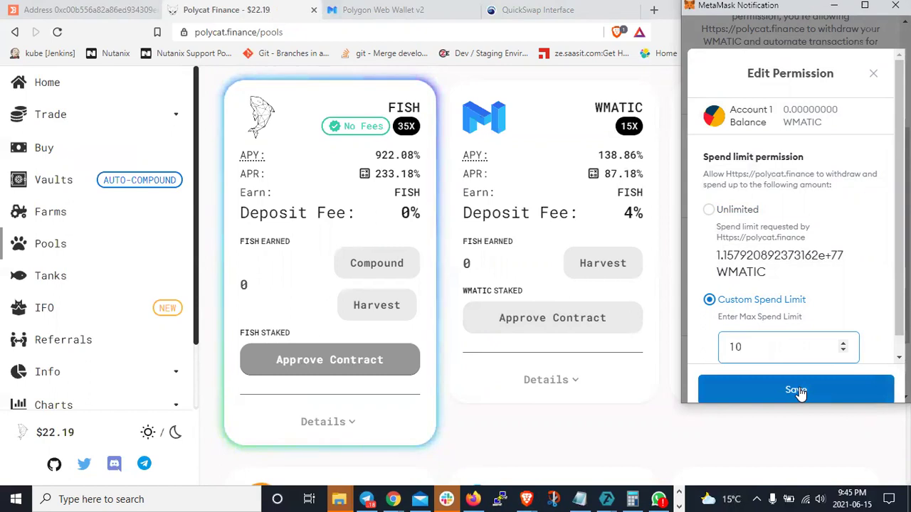
left_click(799, 391)
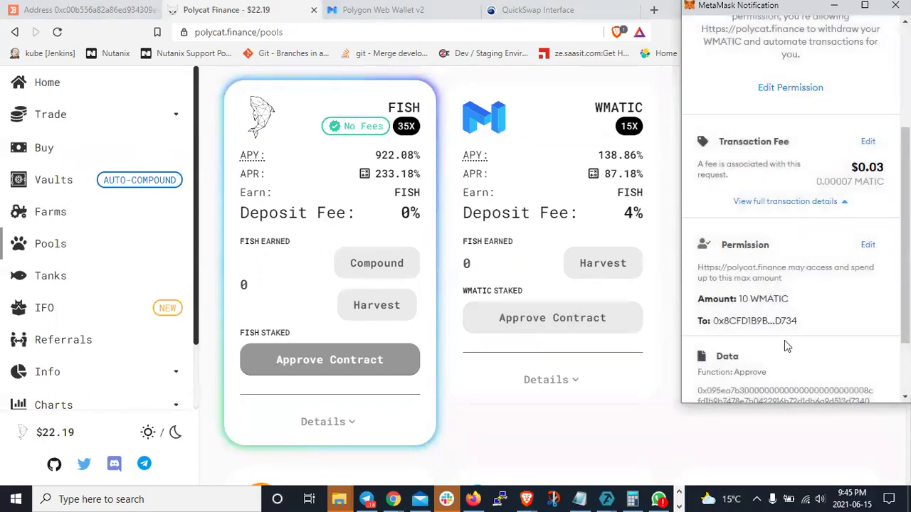
scroll(785, 342, "down", 2)
left_click(813, 378)
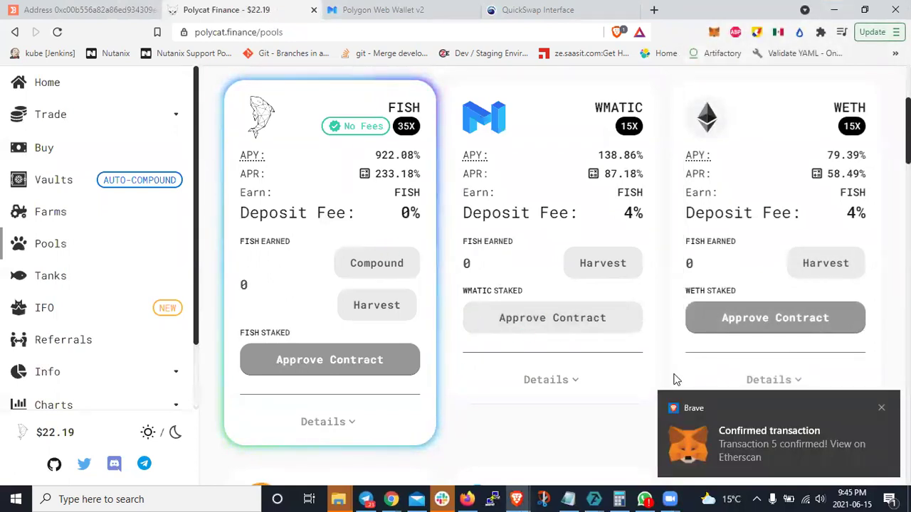
left_click(880, 408)
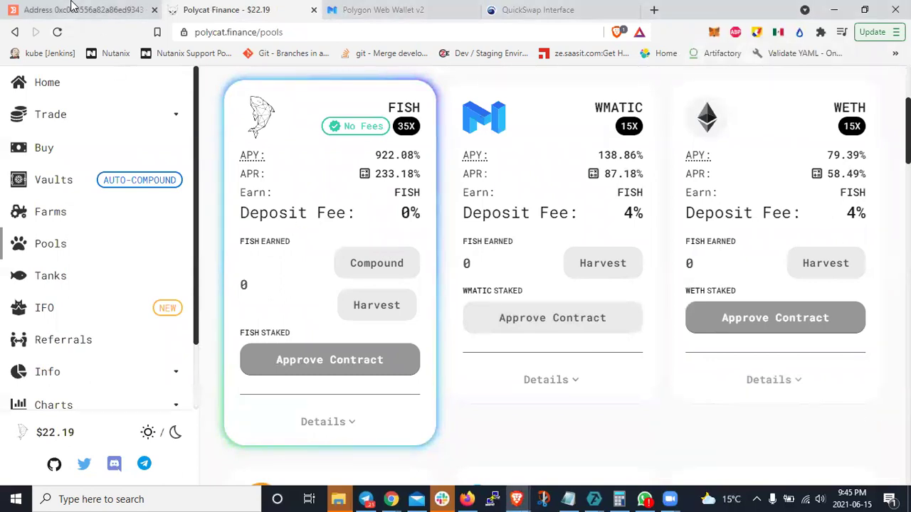
Step: Switch to DeBank, reload the wallet profile and examine the token approvals on the Polygon network
left_click(71, 7)
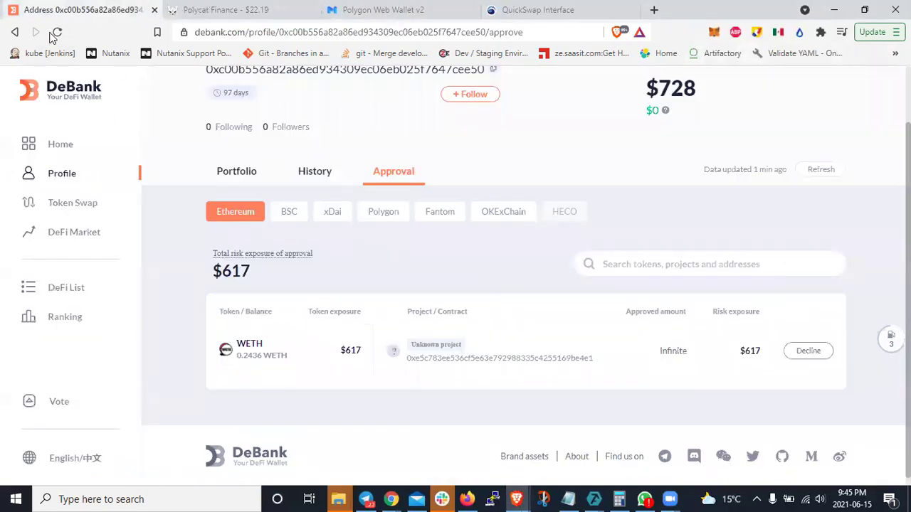
left_click(52, 35)
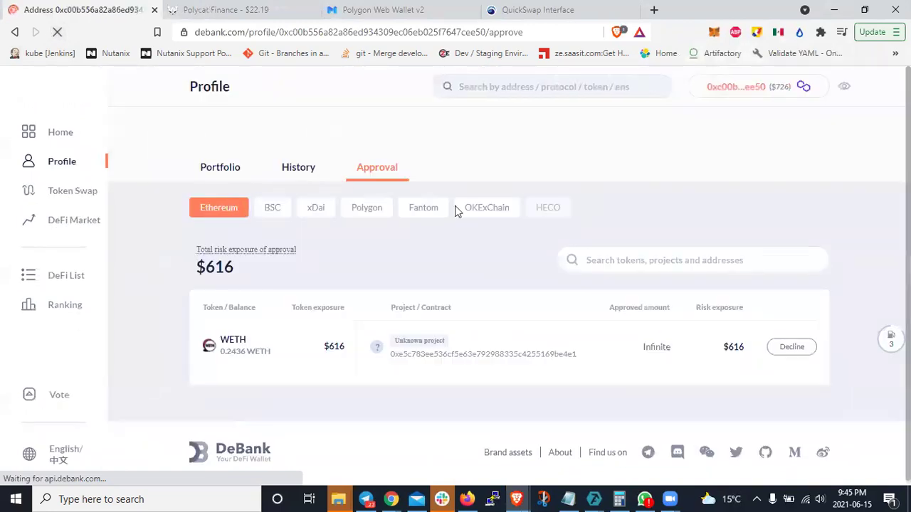
left_click(224, 172)
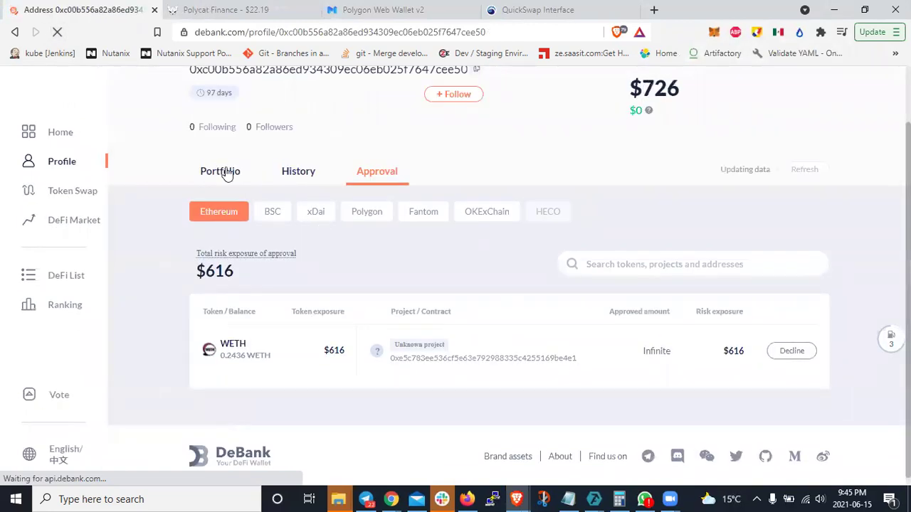
left_click(373, 173)
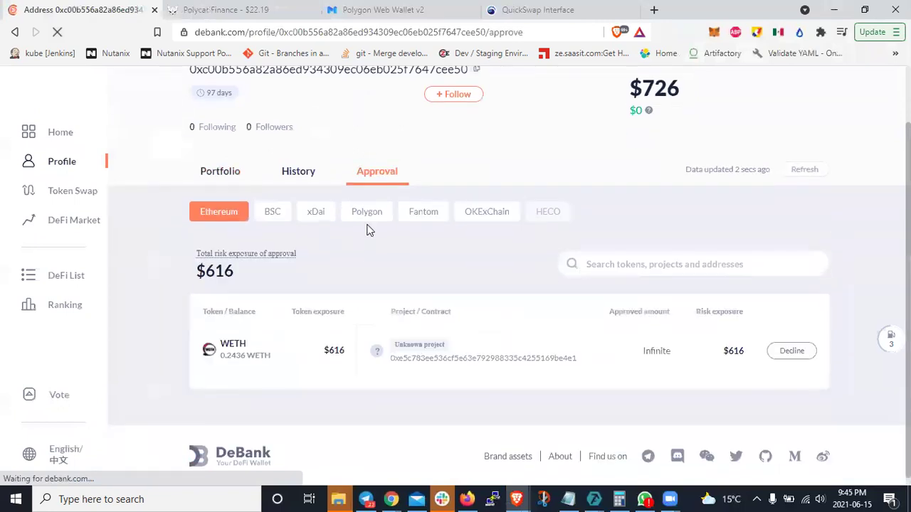
left_click(367, 213)
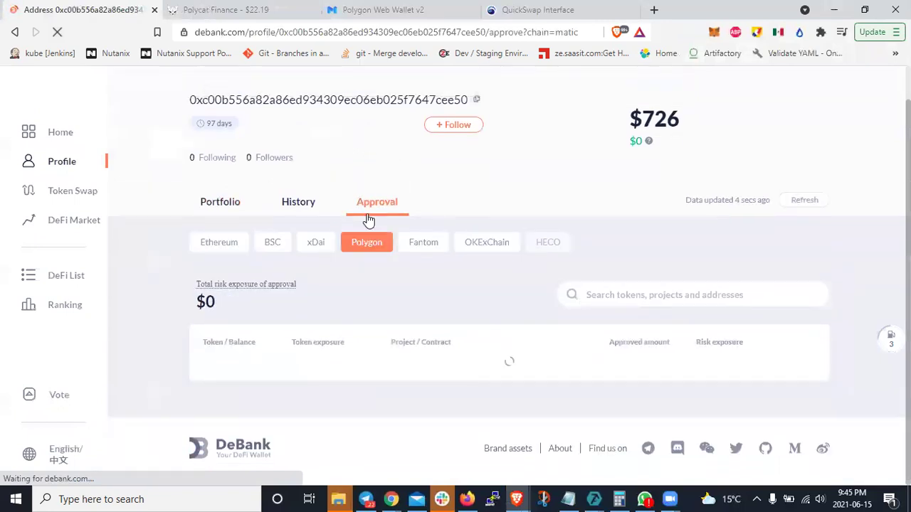
scroll(340, 242, "down", 2)
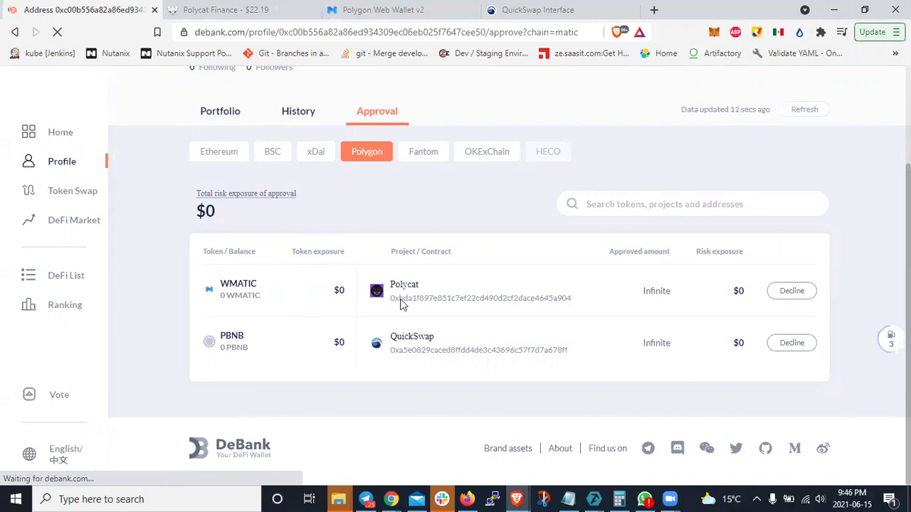
mouse_move(265, 189)
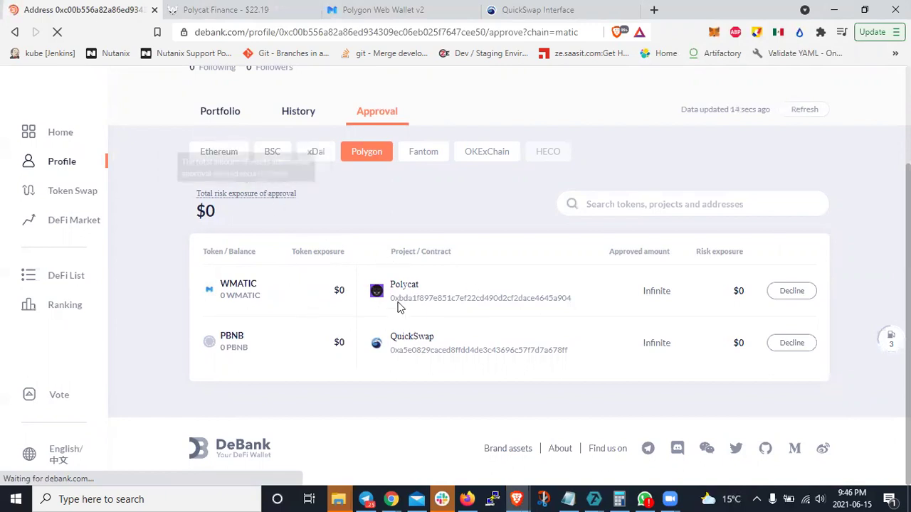
Step: Check the WMATIC pool's status on Polycat Finance and return to DeBank to compare it with the Polygon approvals
left_click(201, 9)
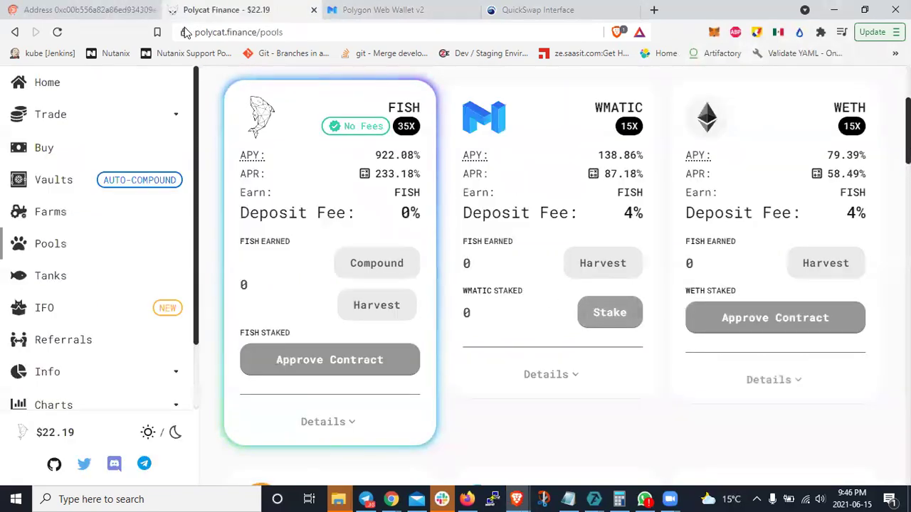
key("ctrl+shift+Tab")
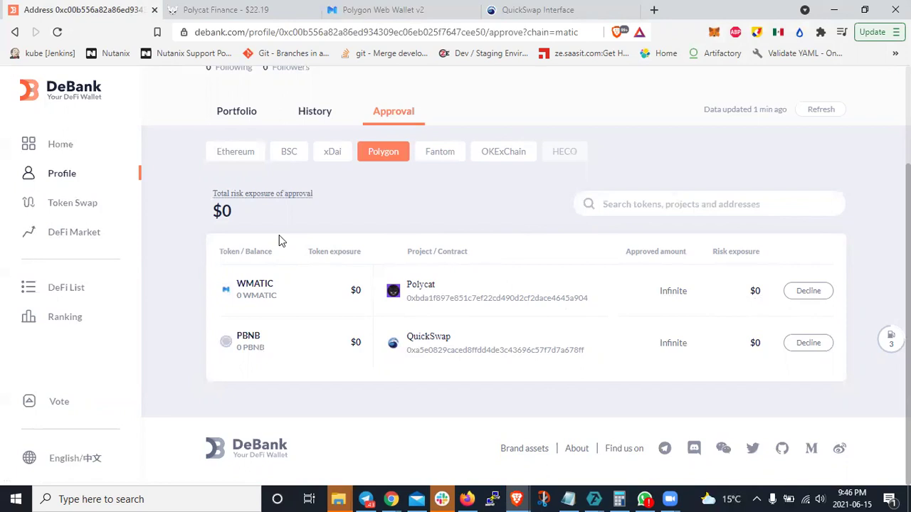
scroll(286, 226, "up", 3)
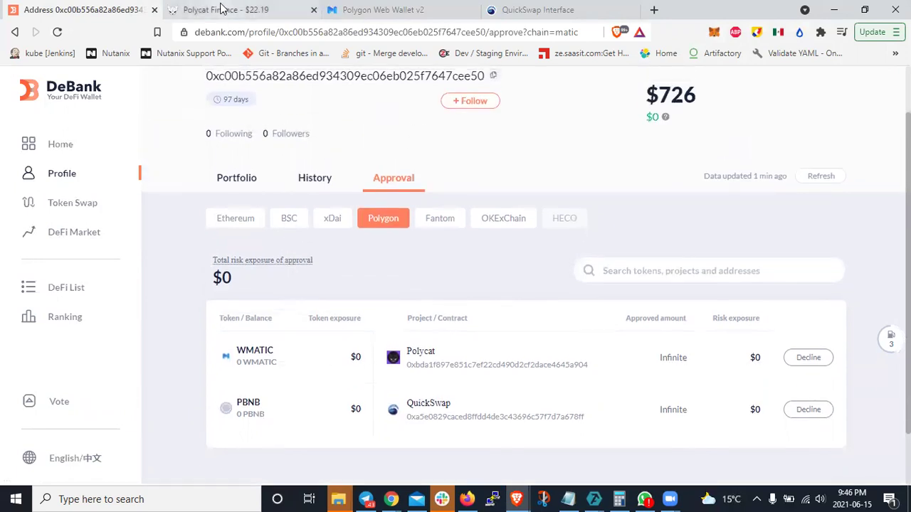
left_click(222, 10)
left_click(105, 9)
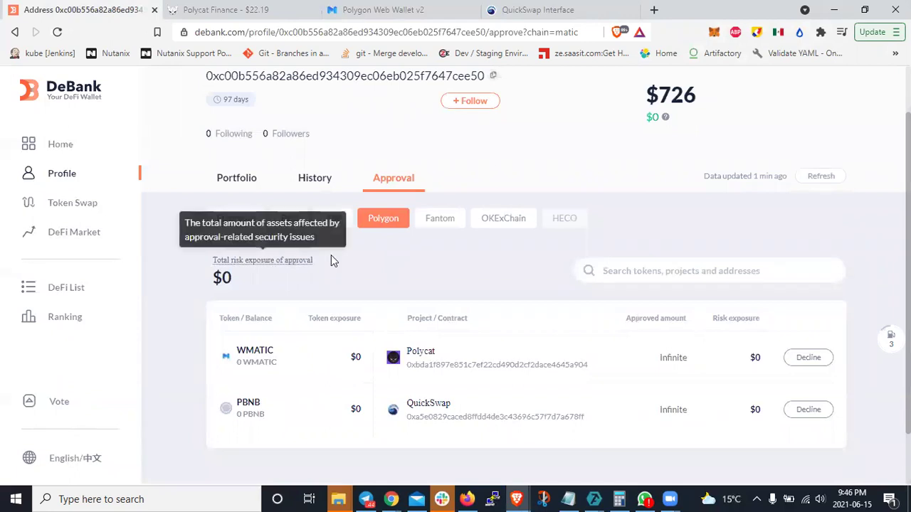
scroll(477, 285, "down", 1)
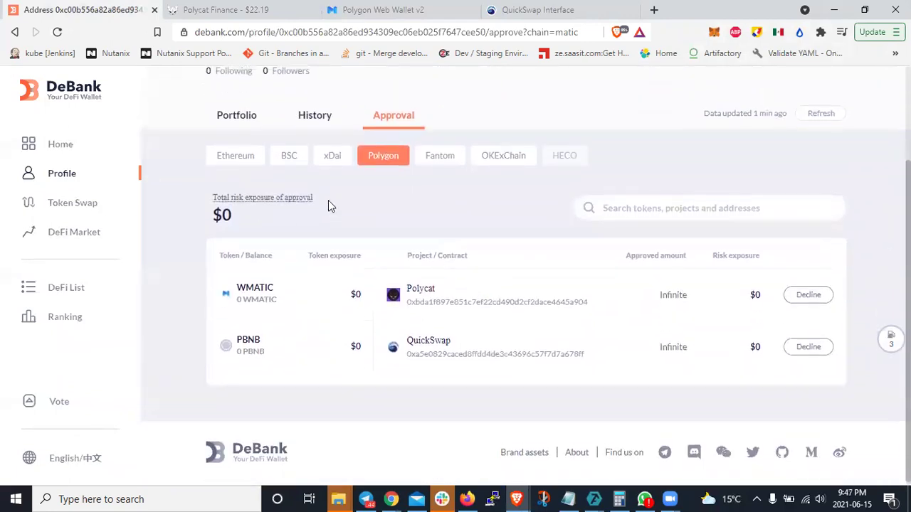
scroll(328, 200, "up", 2)
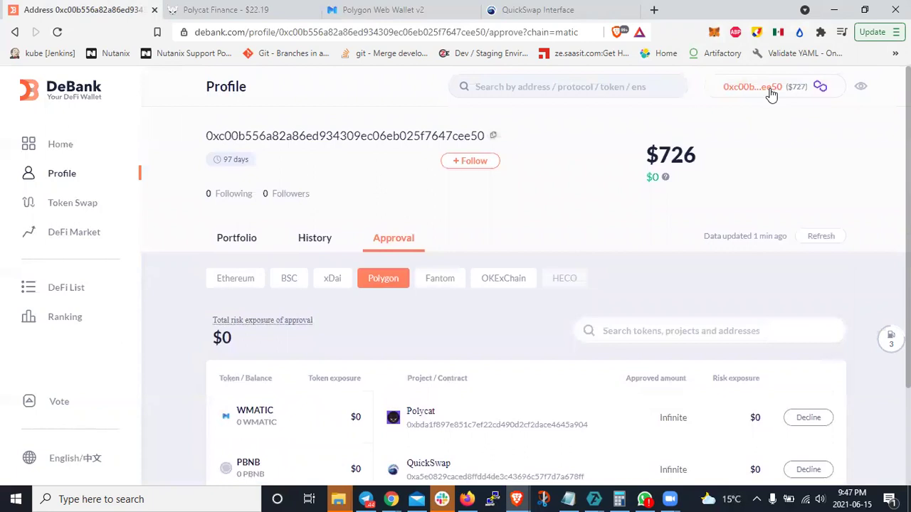
Step: Switch MetaMask's network to Ethereum Mainnet and close the wallet so the DeBank profile reloads
left_click(720, 33)
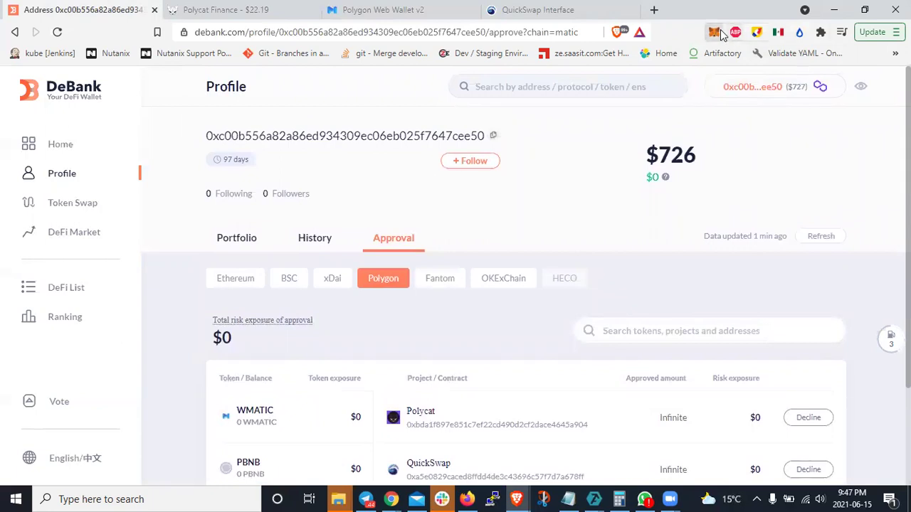
left_click(624, 65)
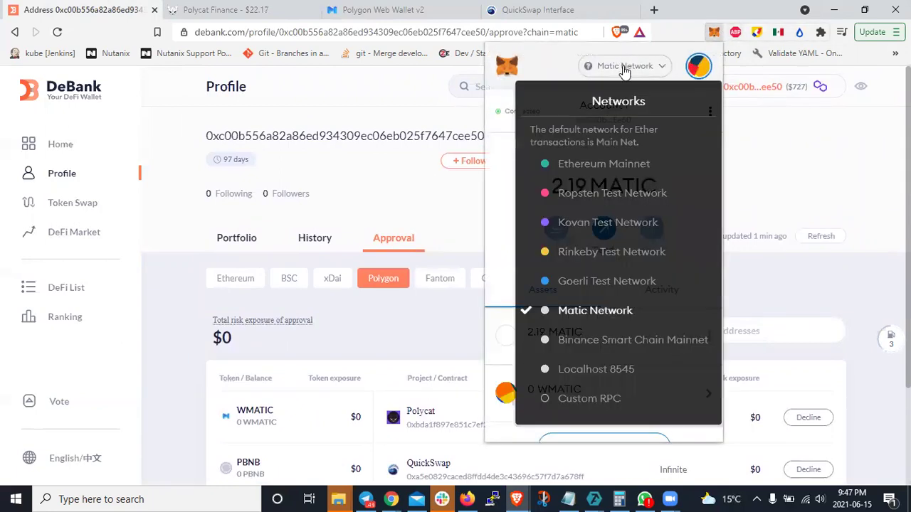
left_click(582, 159)
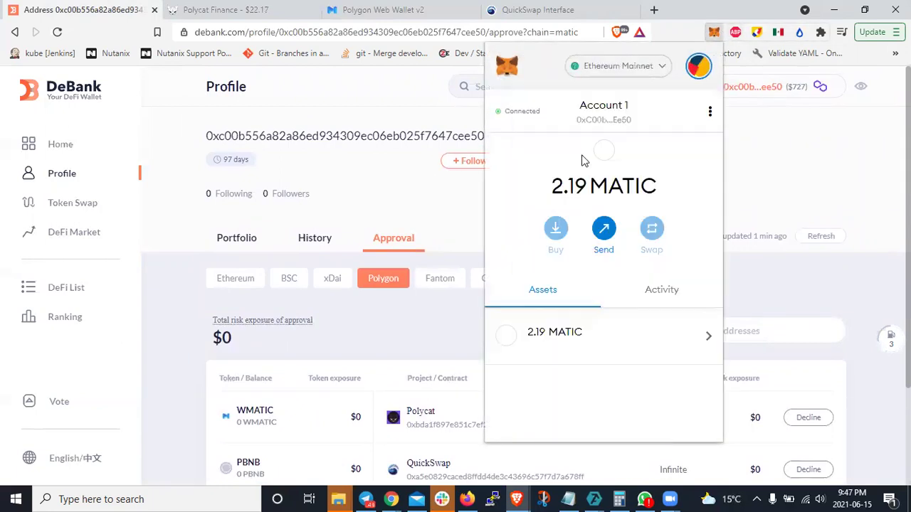
left_click(783, 171)
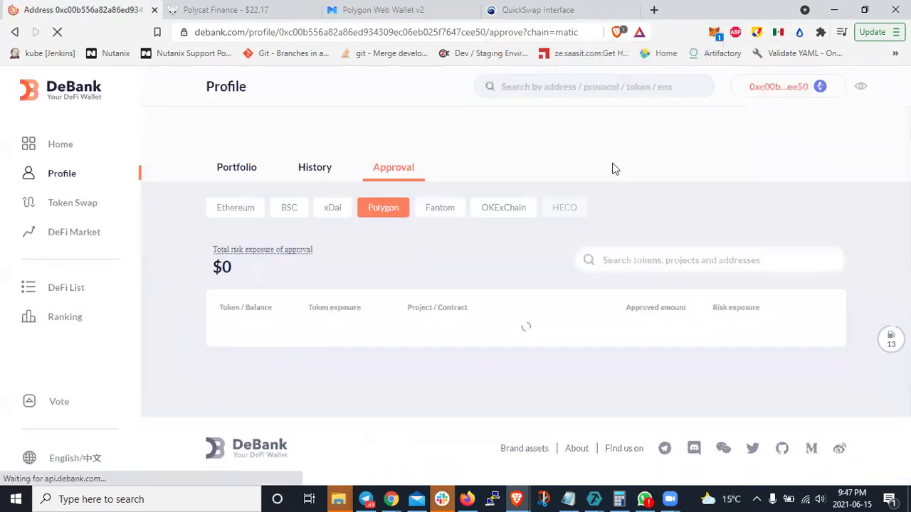
scroll(522, 242, "down", 2)
scroll(650, 152, "up", 2)
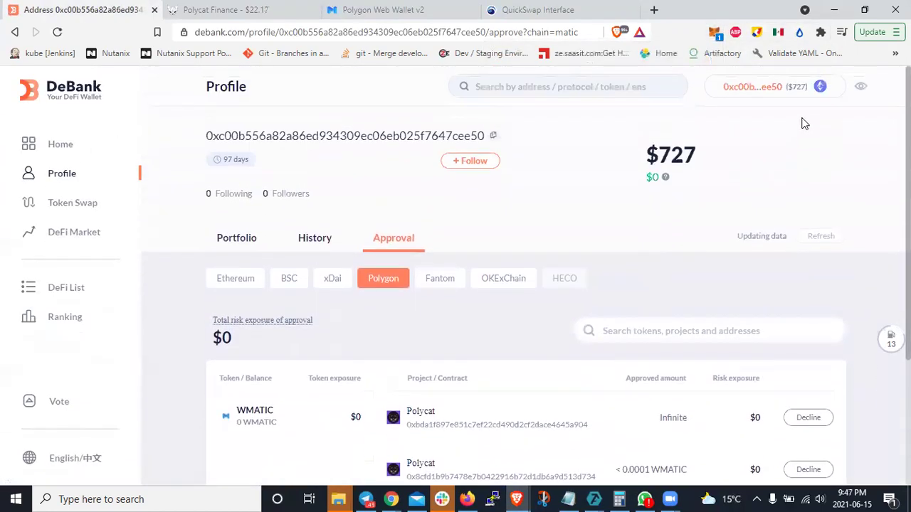
Step: List the Ethereum and OKExChain approvals, and examine the Ethereum WETH approval's balance and its project label
left_click(239, 278)
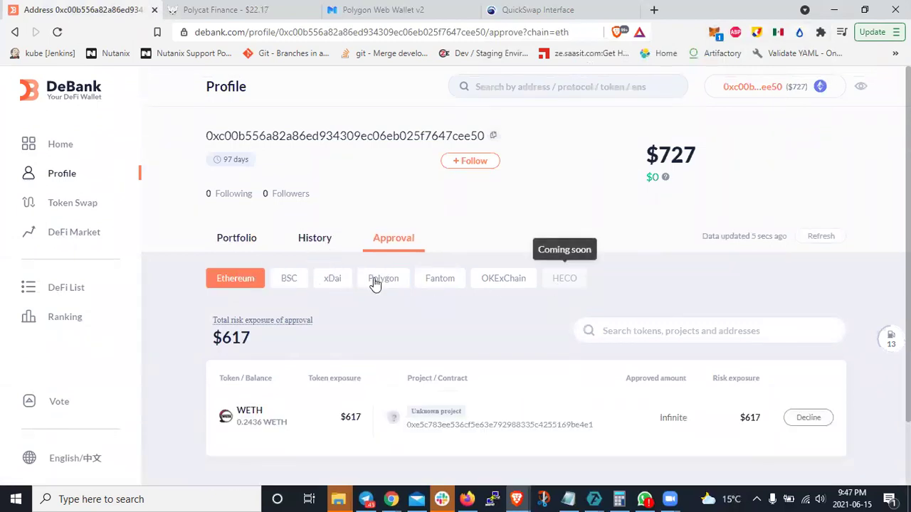
left_click(510, 284)
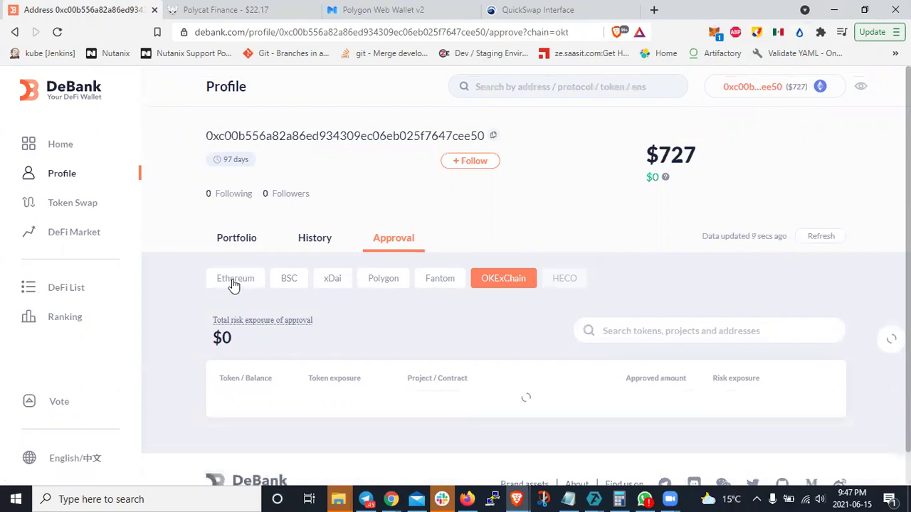
left_click(233, 284)
scroll(305, 316, "down", 1)
scroll(305, 316, "down", 1)
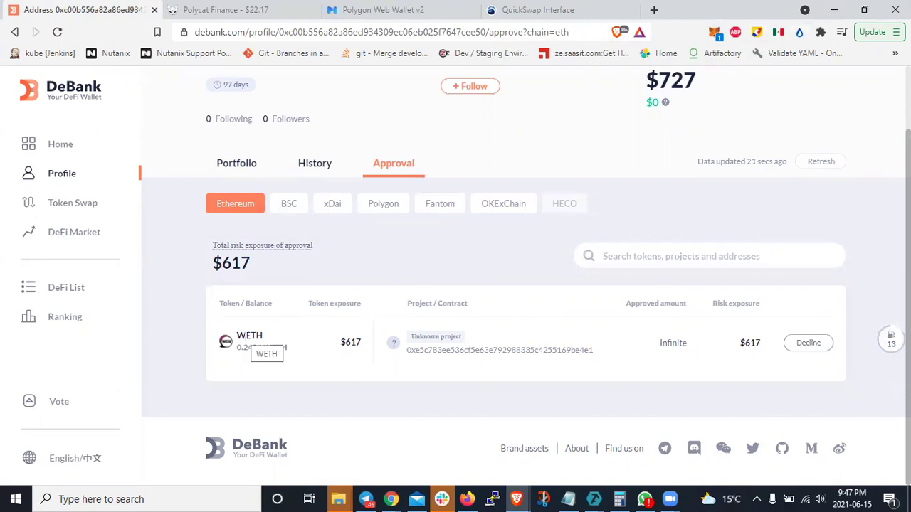
scroll(244, 336, "up", 1)
scroll(246, 340, "down", 1)
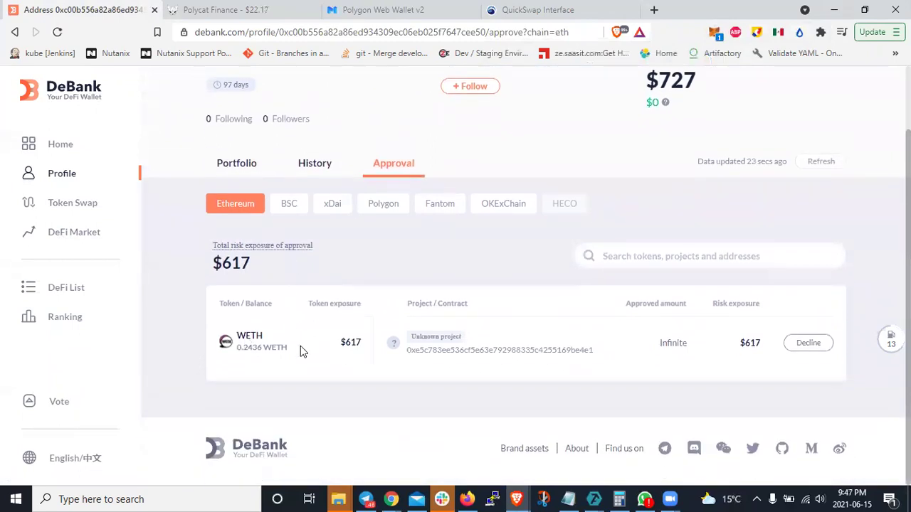
left_click_drag(408, 337, 460, 339)
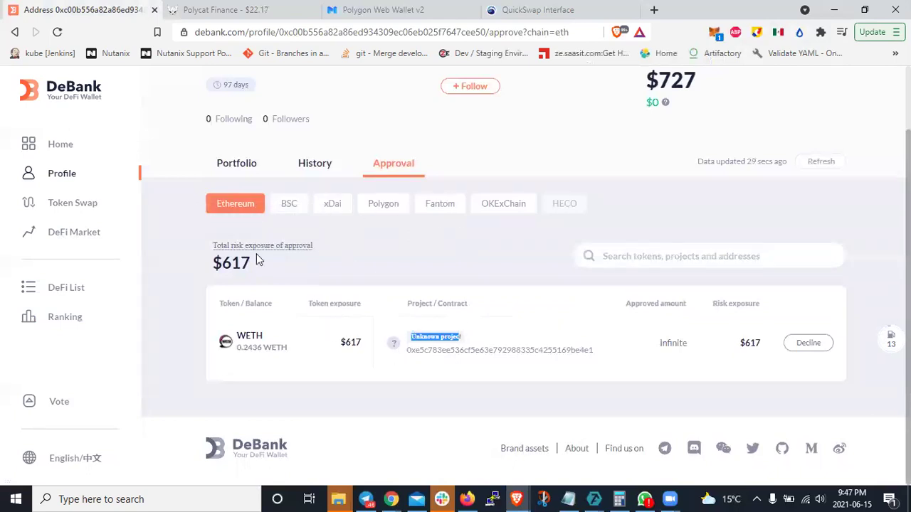
Step: Decline the unknown project's WETH approval on Ethereum, connecting Account 1 to the pending QuickSwap request and confirming the DeBank transaction in MetaMask
left_click(809, 344)
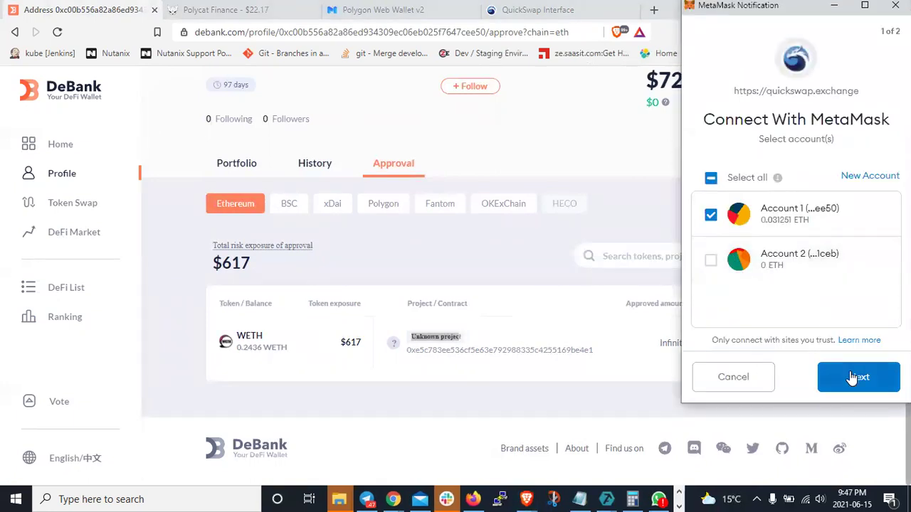
left_click(852, 373)
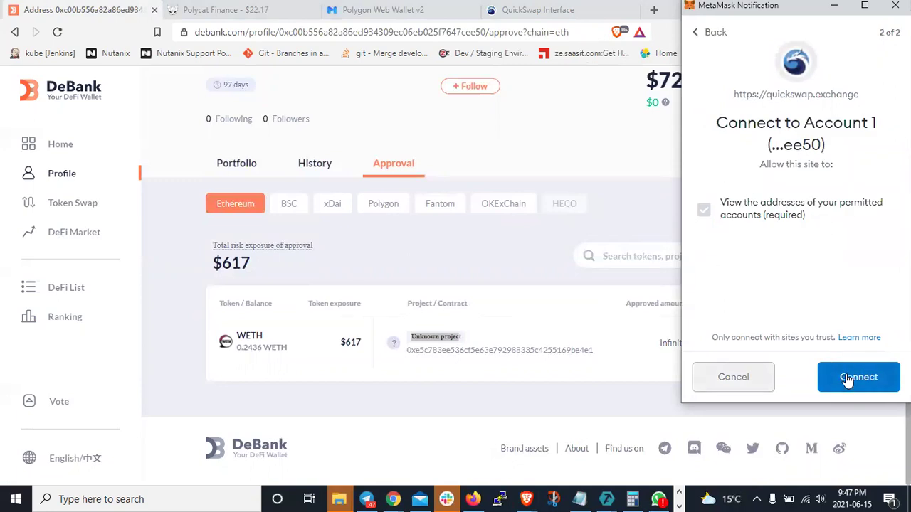
left_click(851, 383)
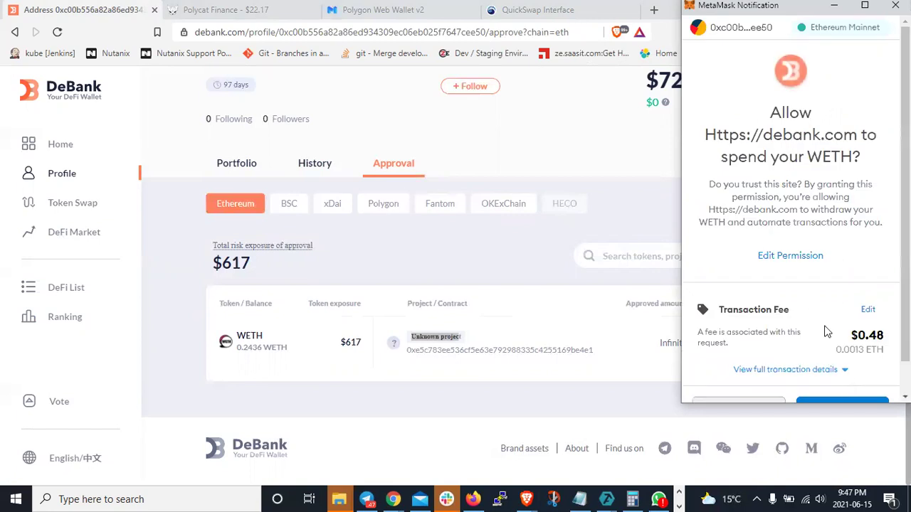
scroll(810, 303, "down", 2)
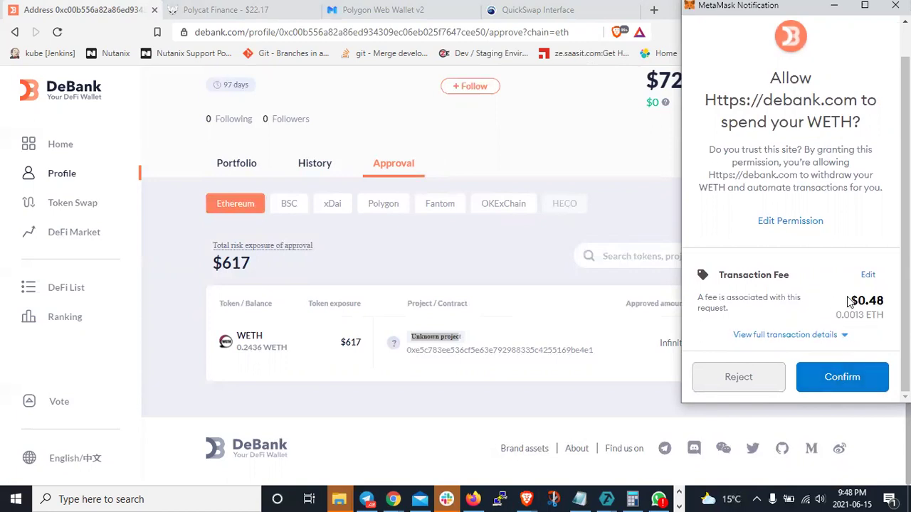
left_click(838, 378)
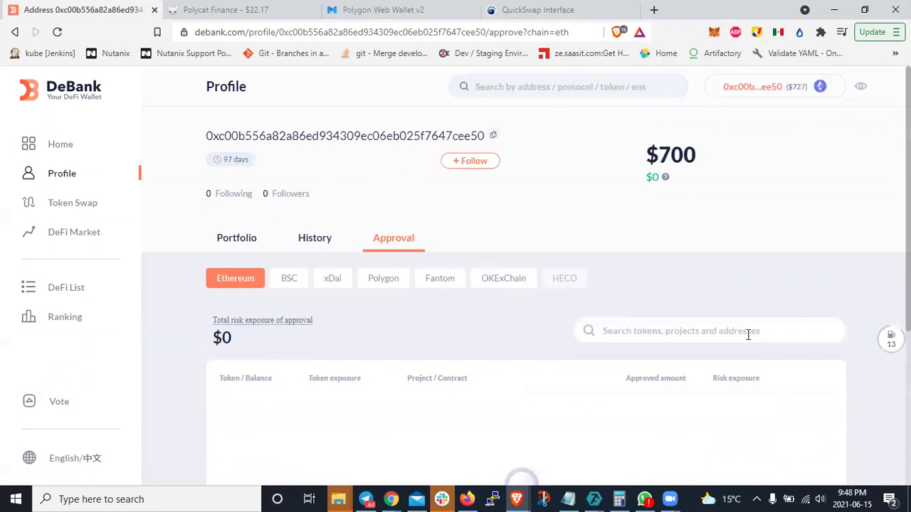
left_click(882, 408)
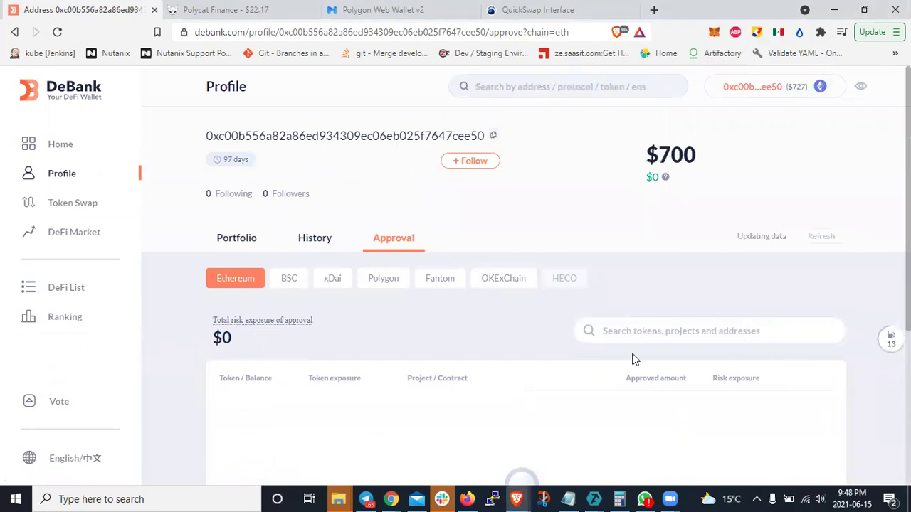
Step: Examine the refreshed Ethereum approvals list and total risk exposure in the DeBank profile
scroll(607, 349, "down", 3)
scroll(608, 350, "up", 2)
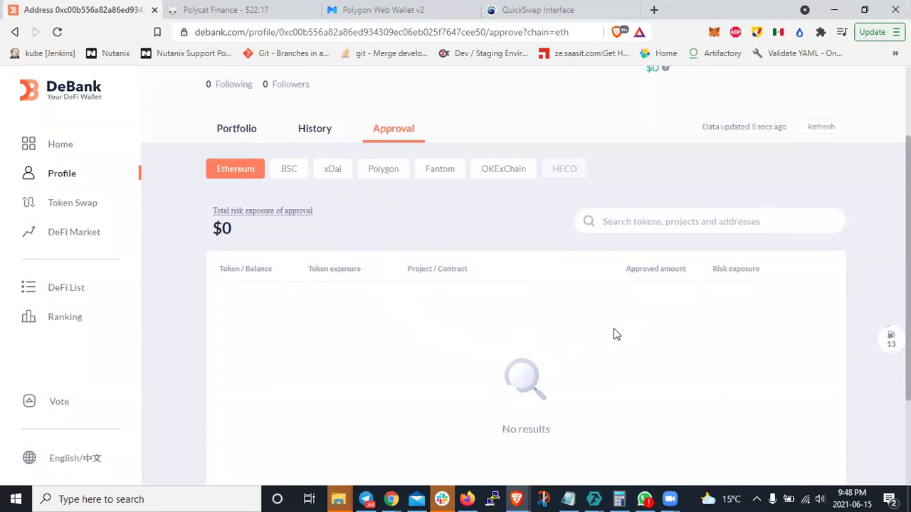
scroll(614, 328, "up", 2)
scroll(614, 329, "down", 3)
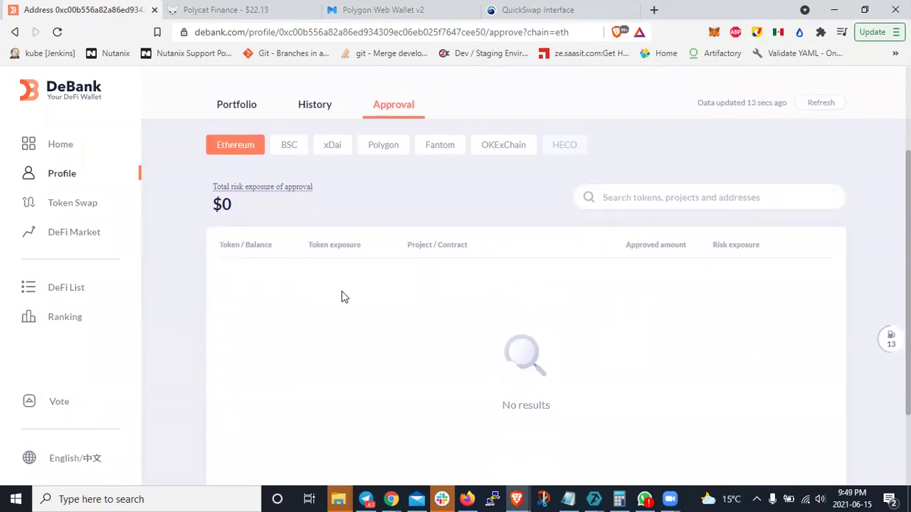
scroll(342, 297, "up", 2)
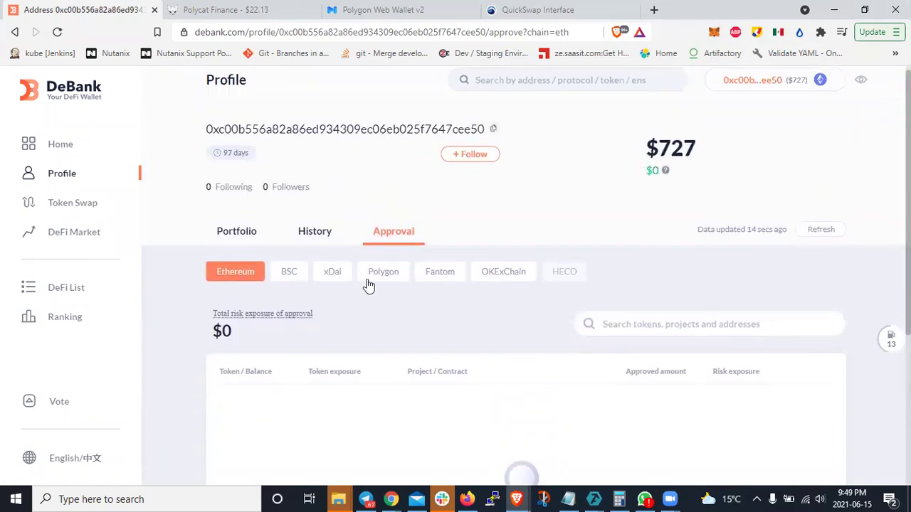
Step: Check which network DeBank is connected to and switch MetaMask to Binance Smart Chain Mainnet
left_click(761, 86)
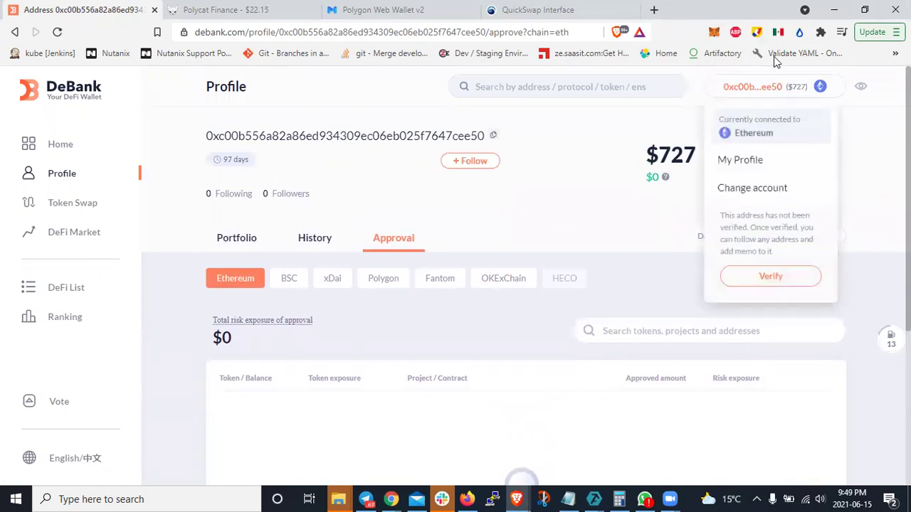
left_click(715, 33)
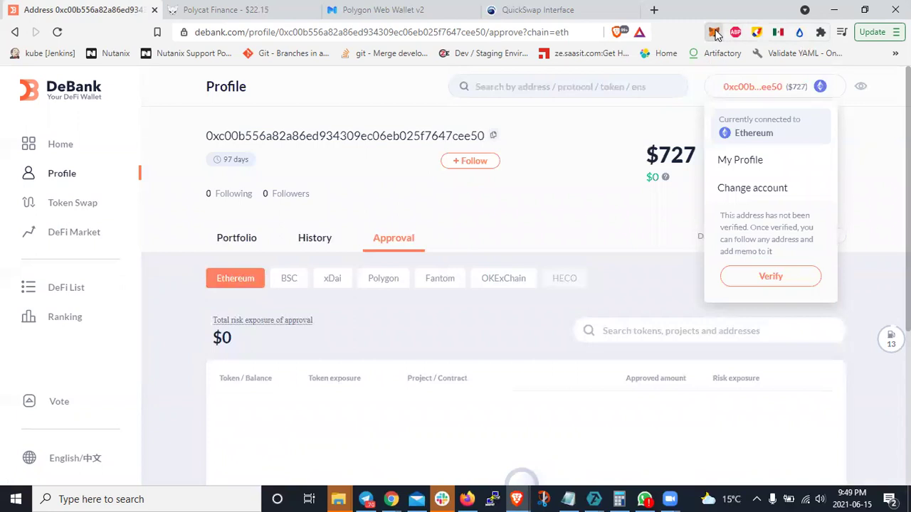
left_click(618, 65)
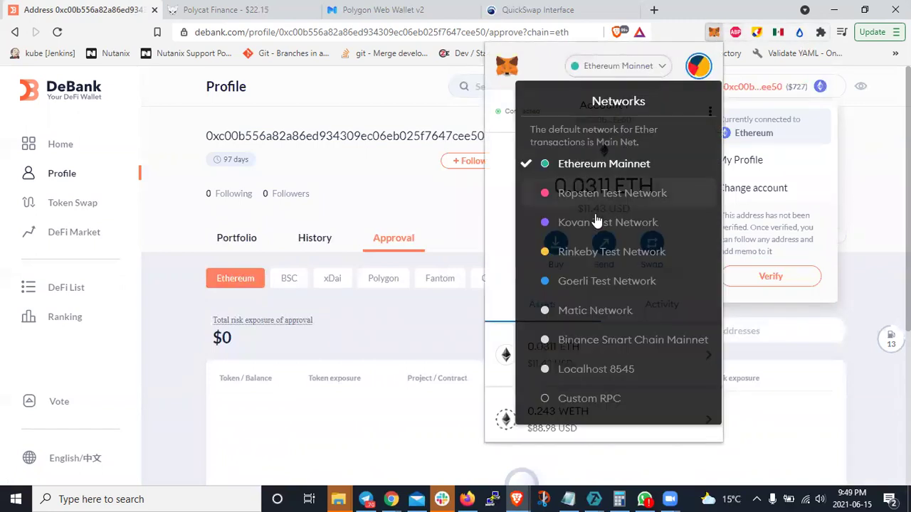
left_click(610, 340)
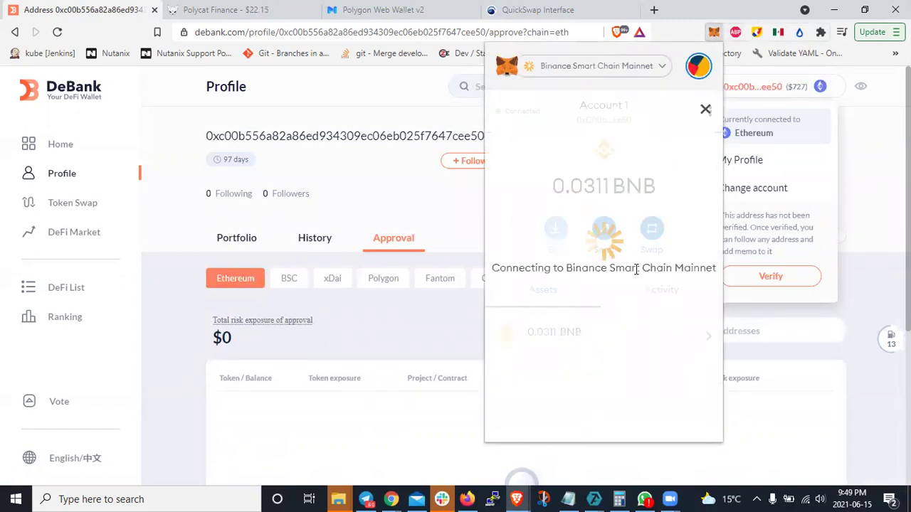
left_click(447, 216)
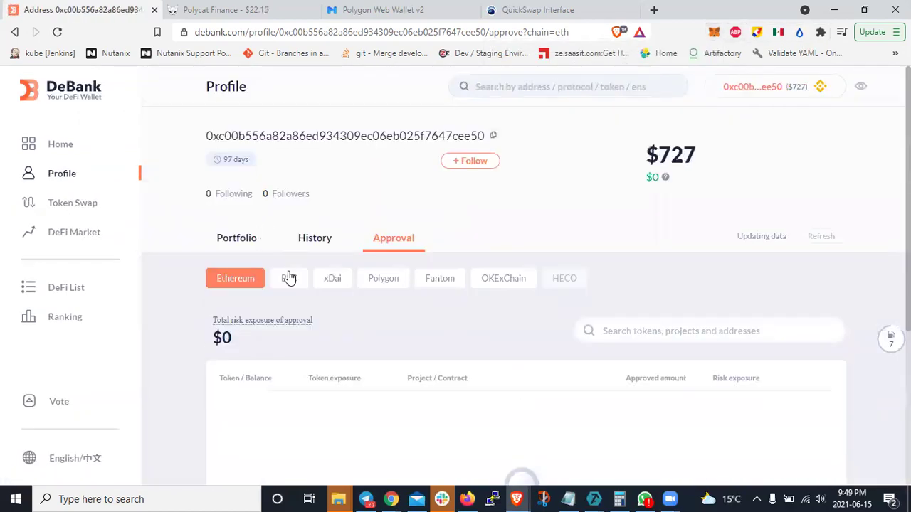
Step: List the BSC token approvals and examine the PancakeSwap project entry for BUSD
left_click(288, 277)
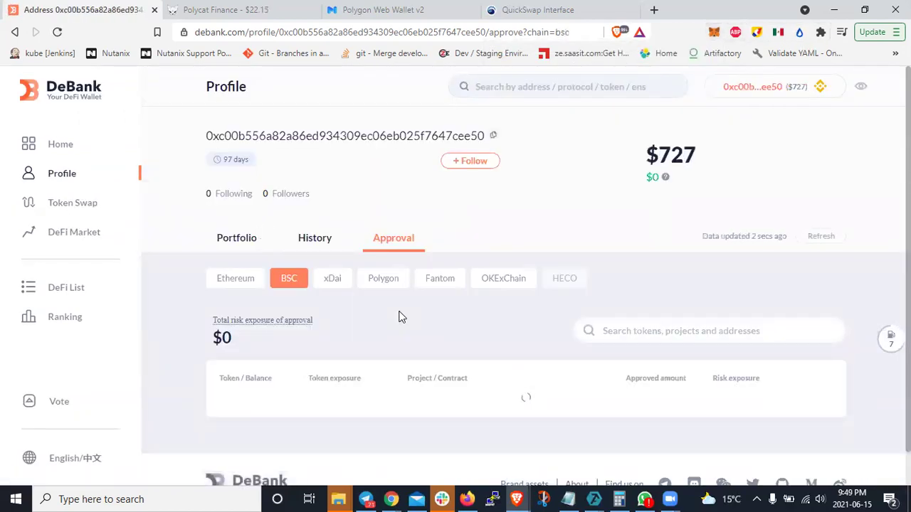
scroll(401, 317, "down", 2)
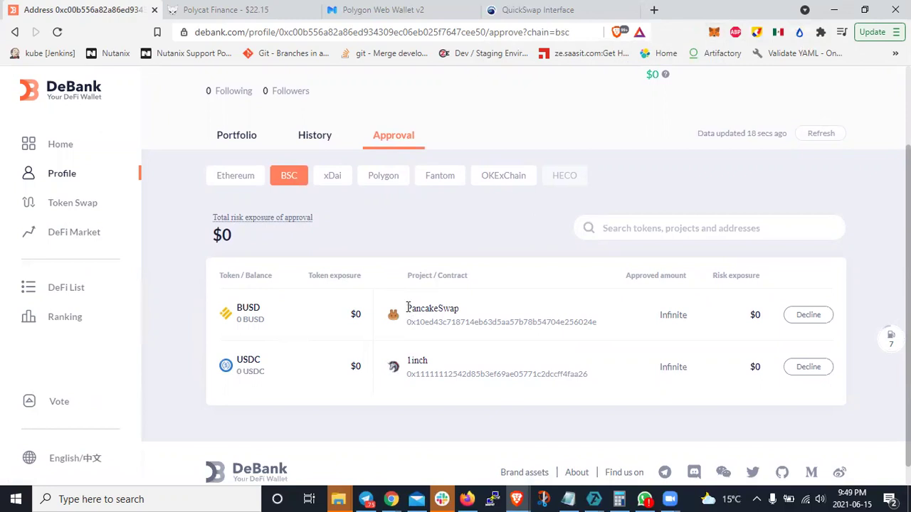
double_click(455, 306)
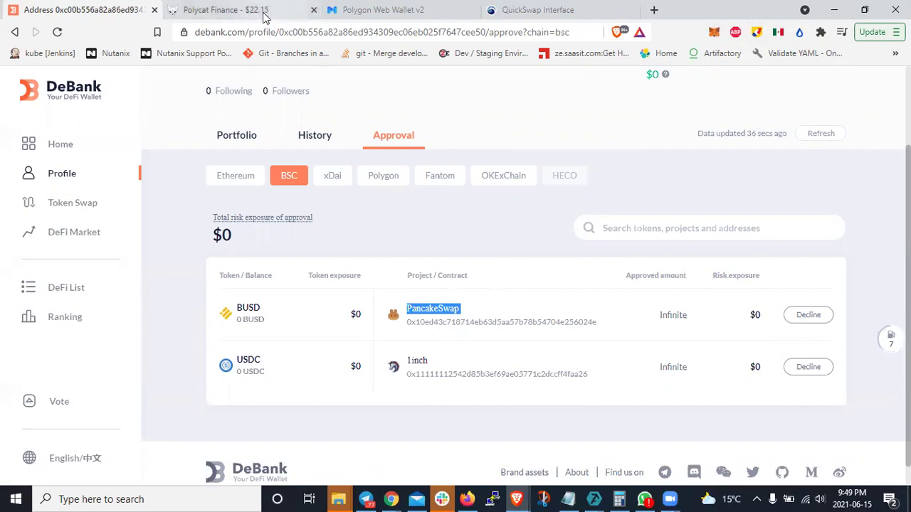
Step: Switch to Polycat Finance and look over its Pools page
left_click(299, 10)
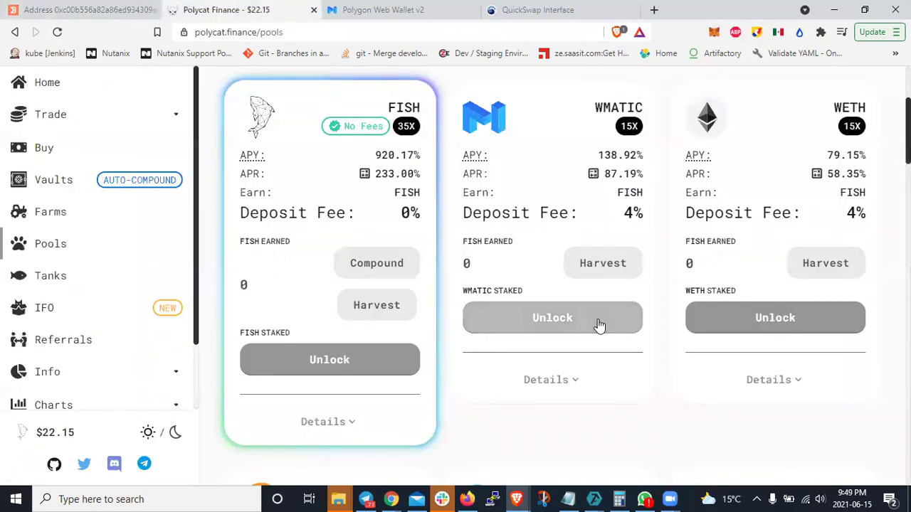
scroll(598, 325, "down", 1)
scroll(598, 325, "up", 3)
scroll(598, 325, "up", 2)
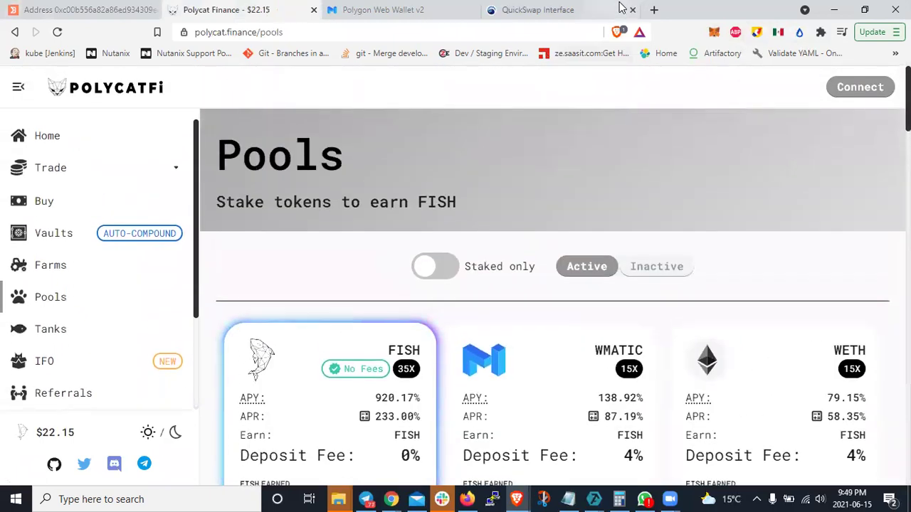
Step: Open pancakeswap.finance in a new browser tab and go to its Syrup Pools page
left_click(654, 9)
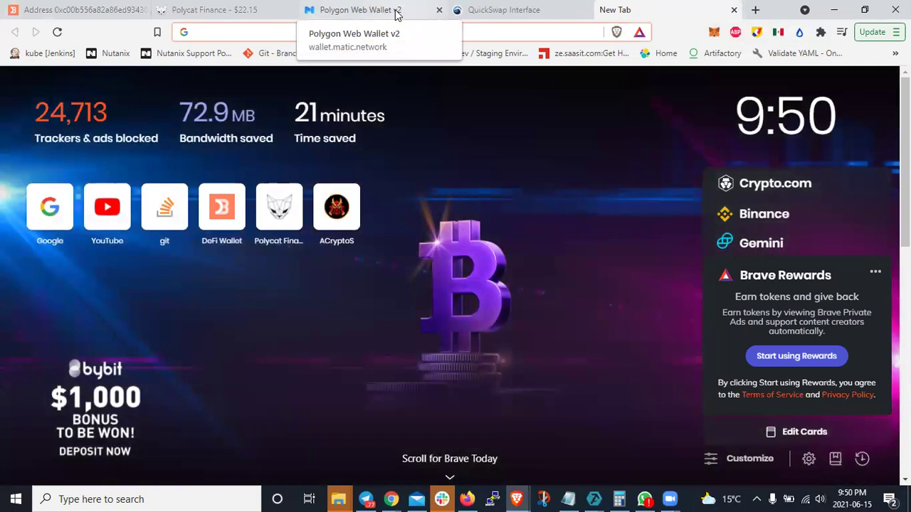
type("pa")
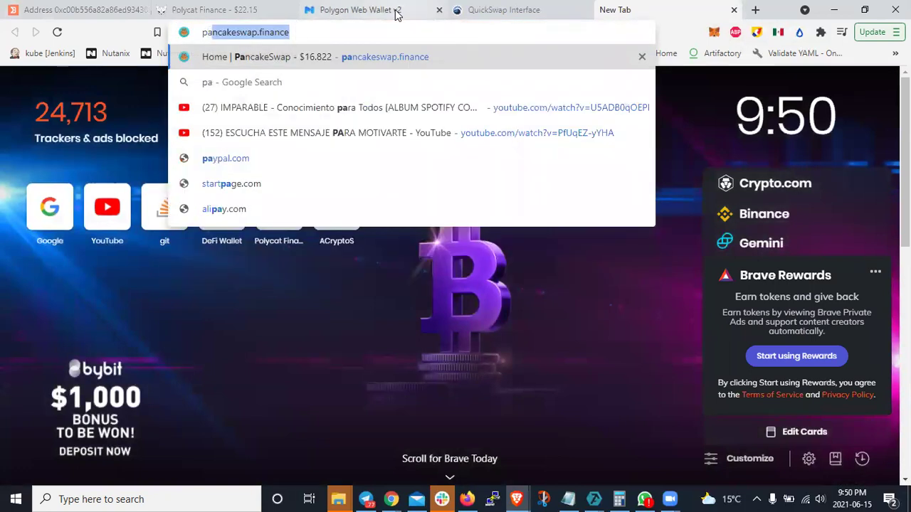
key("Return")
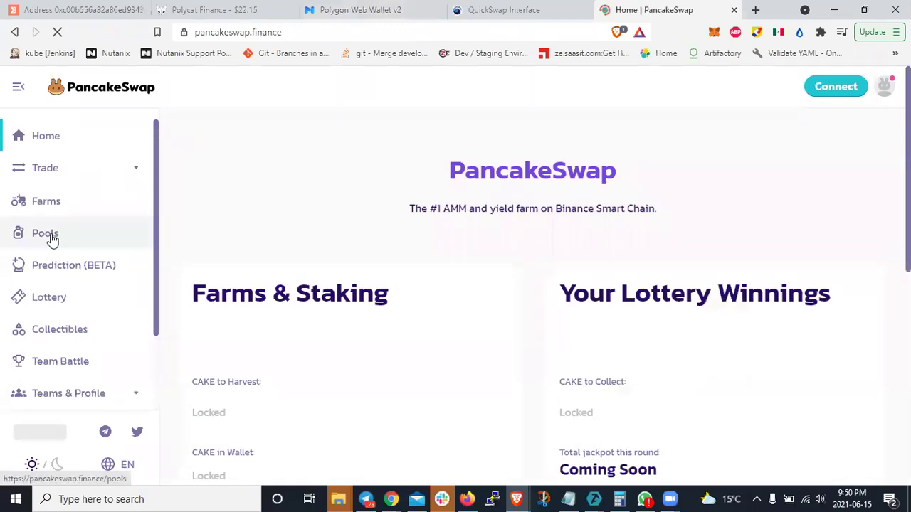
left_click(45, 234)
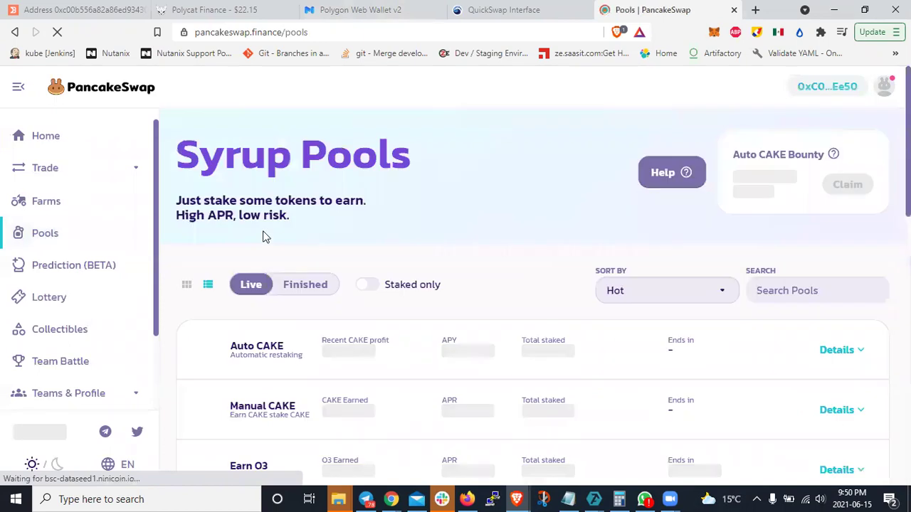
Step: Browse the live Syrup Pools and expand the details of the Earn AMPL pool
scroll(263, 237, "down", 2)
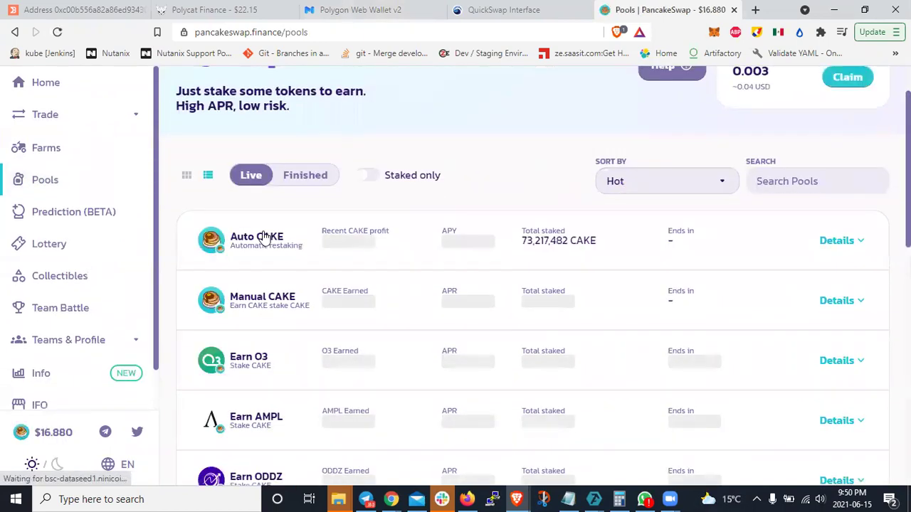
scroll(263, 237, "down", 2)
scroll(260, 236, "down", 1)
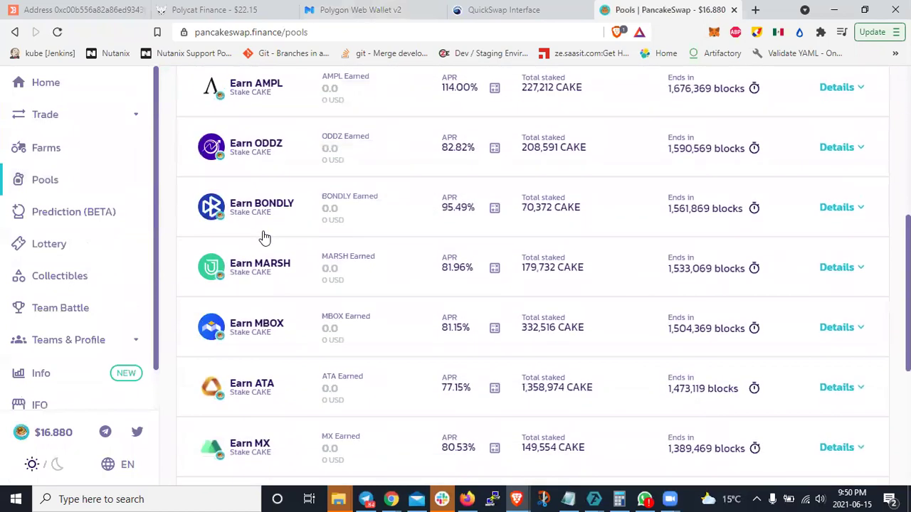
scroll(261, 235, "up", 3)
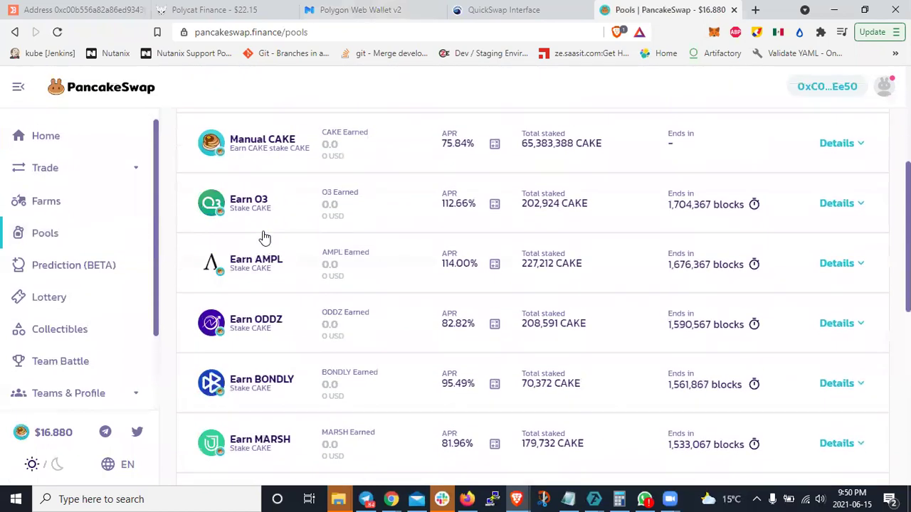
left_click(864, 270)
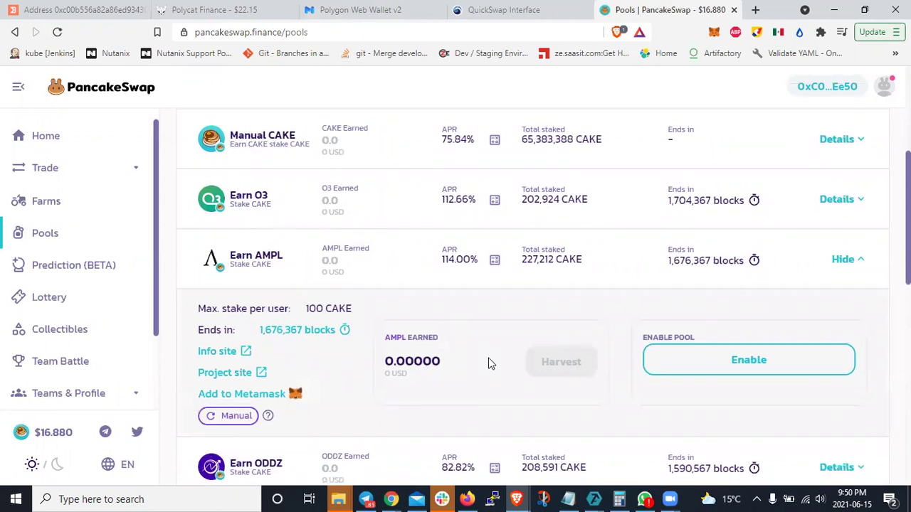
scroll(445, 319, "down", 2)
scroll(514, 261, "up", 2)
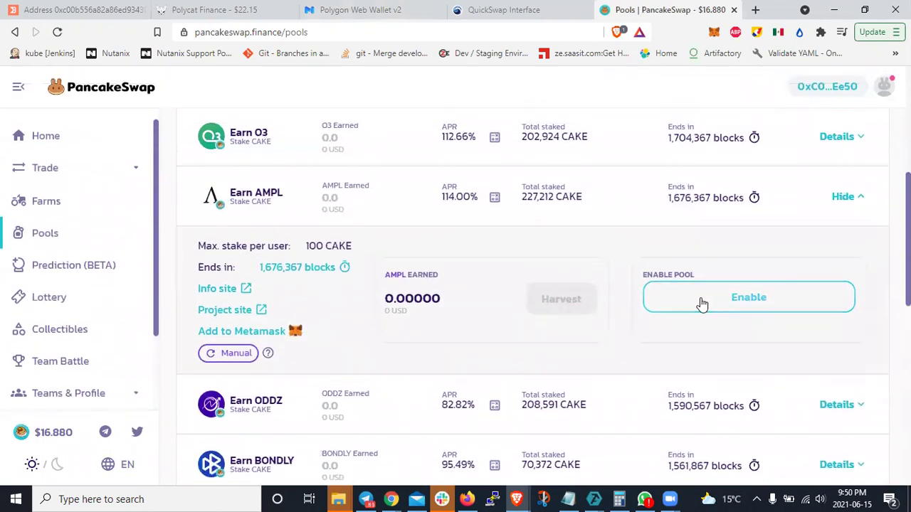
Step: Request enabling of the AMPL pool and expand the full transaction details of the Cake spending request in MetaMask
left_click(702, 303)
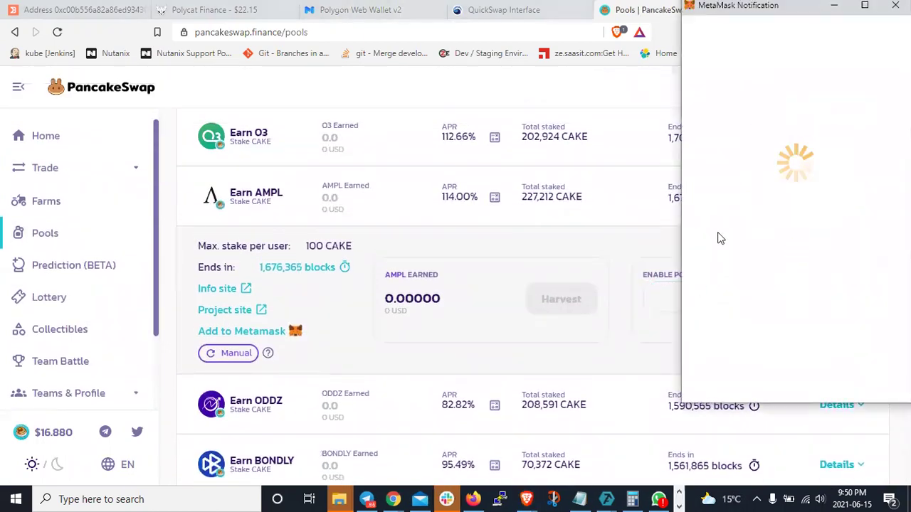
scroll(760, 247, "down", 1)
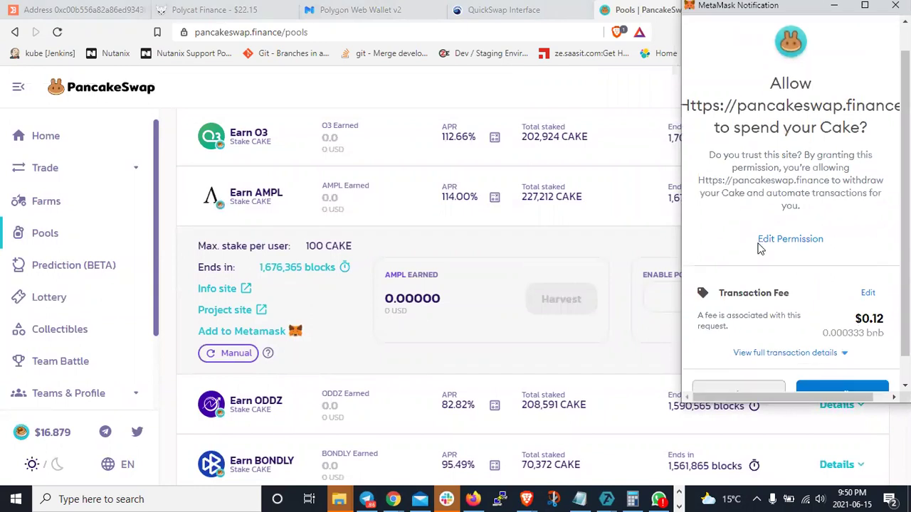
left_click(786, 322)
scroll(786, 317, "down", 1)
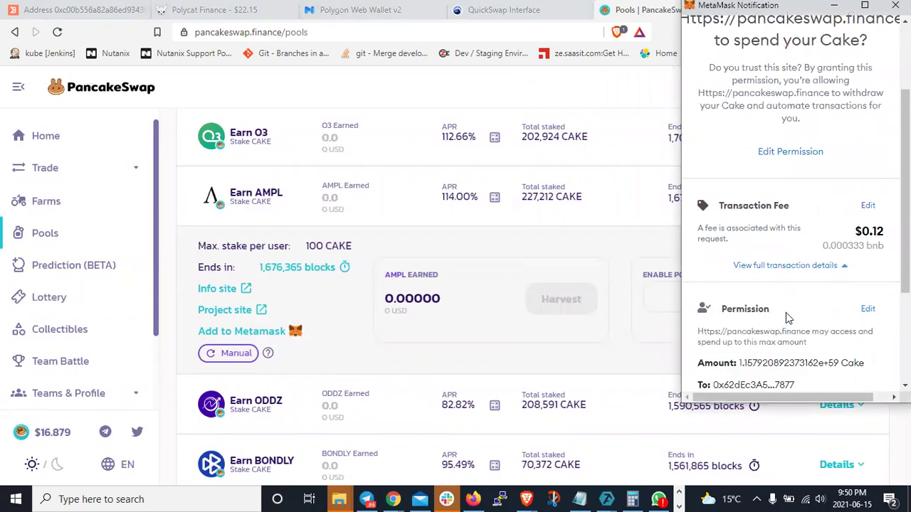
scroll(786, 312, "down", 2)
Step: Set a custom spend limit of 20 Cake for PancakeSwap, save it, confirm the approval transaction and dismiss its notification
left_click(868, 168)
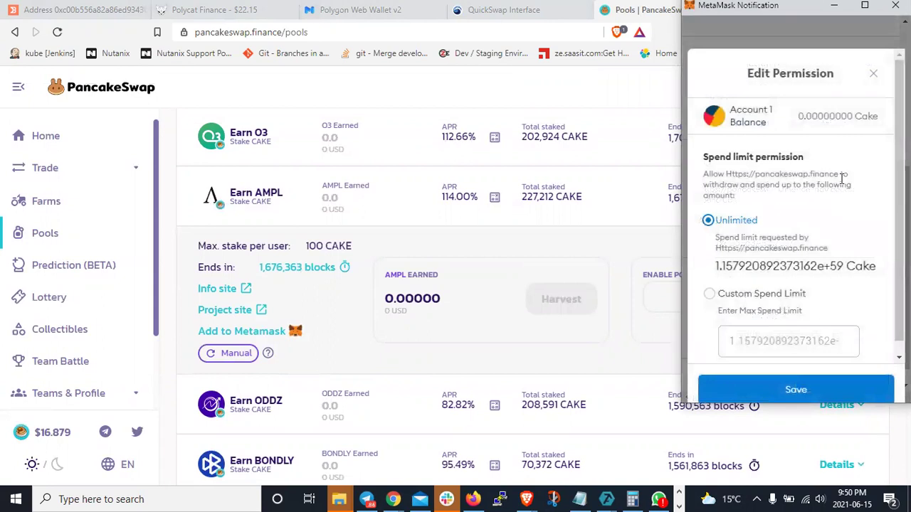
scroll(769, 207, "down", 1)
left_click(711, 282)
left_click(736, 329)
type("20")
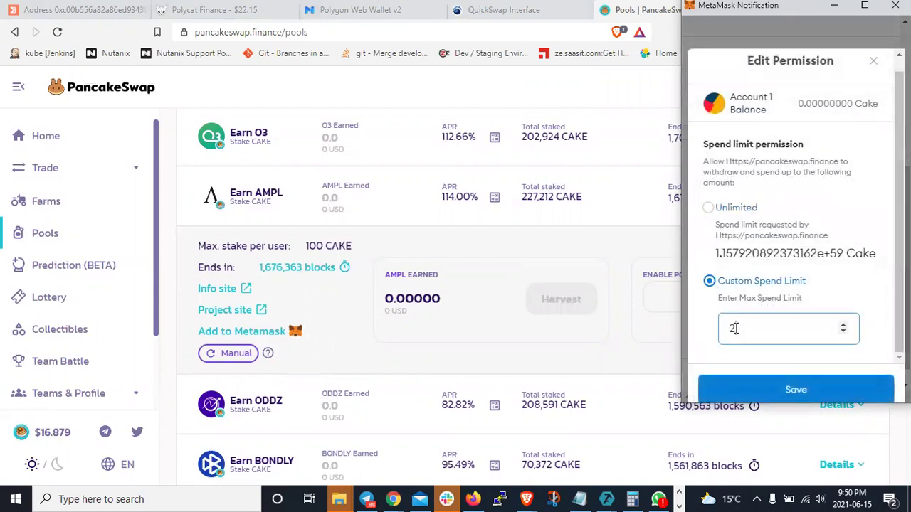
left_click(784, 390)
left_click(831, 386)
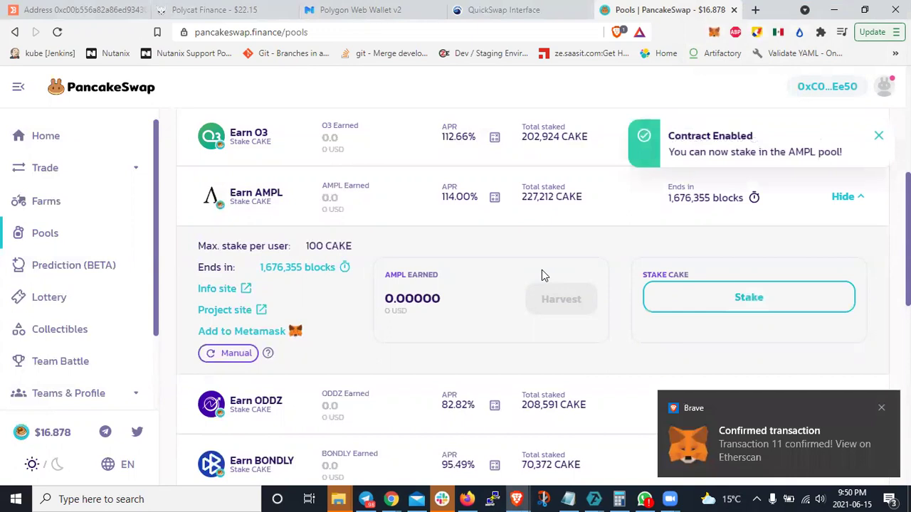
left_click(881, 409)
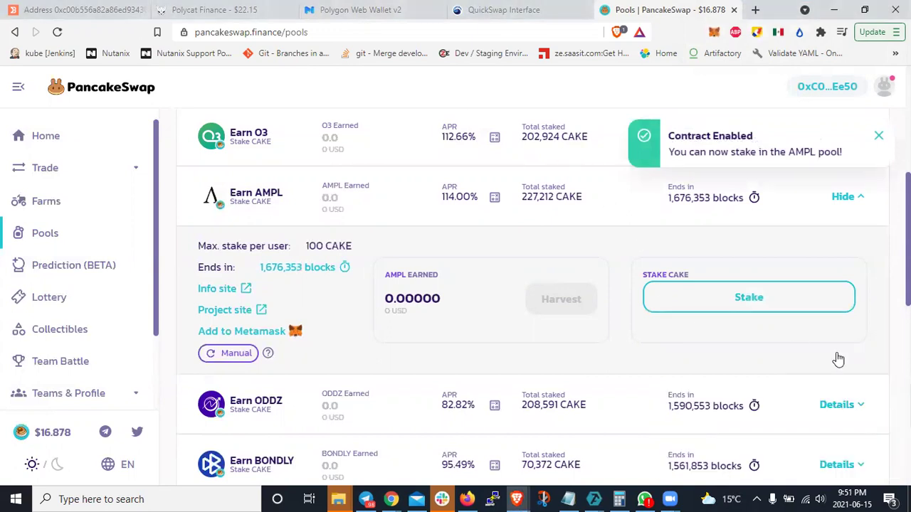
Step: Switch back to the DeBank profile page and reload its BSC approvals to bring up the new Cake approval
left_click(78, 9)
left_click(58, 31)
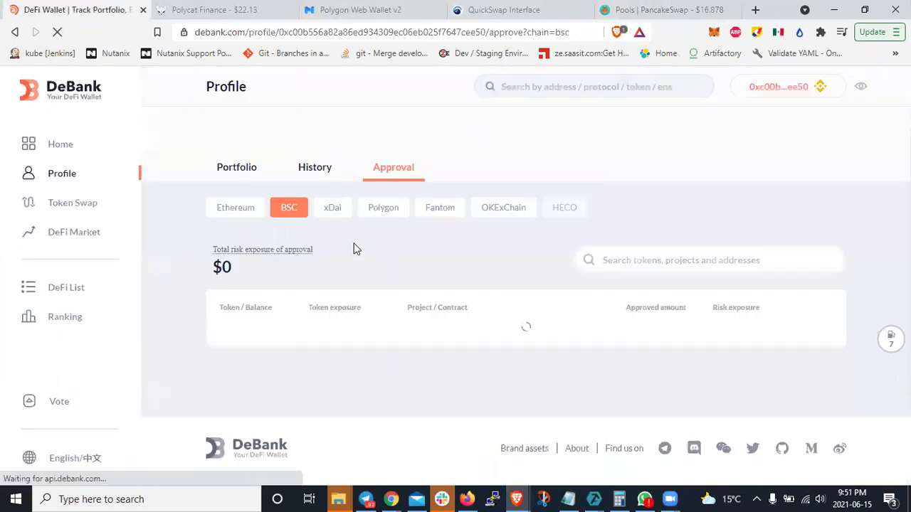
scroll(354, 246, "down", 3)
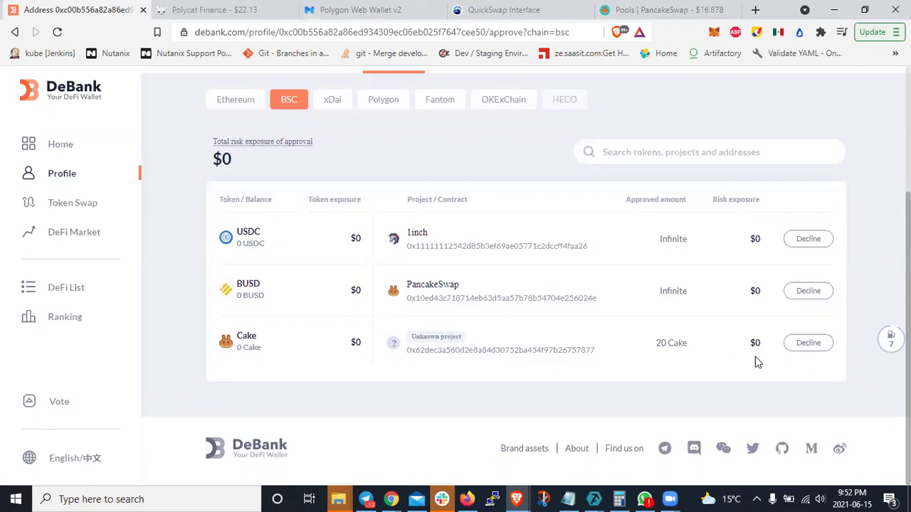
Step: Decline the 20 Cake approval in DeBank, confirm the transaction in MetaMask, dismiss its notification and review the updated approvals list
left_click(807, 344)
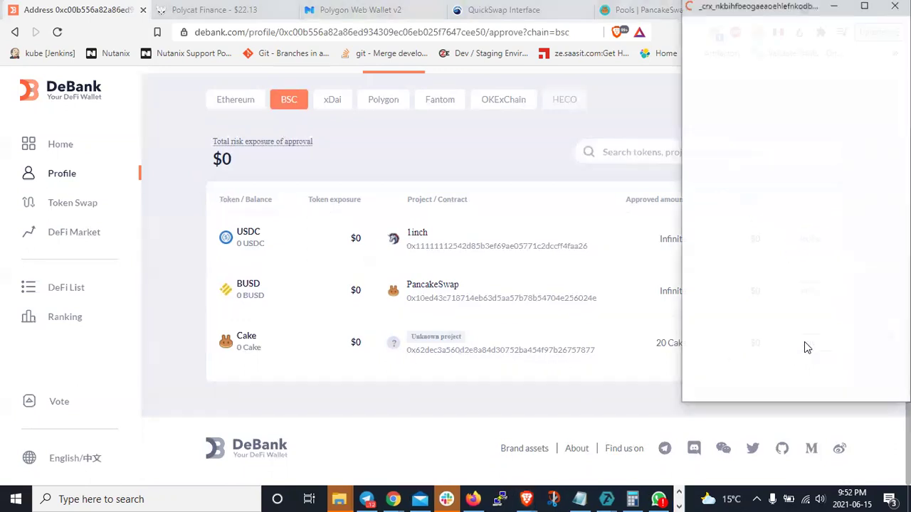
scroll(803, 302, "down", 1)
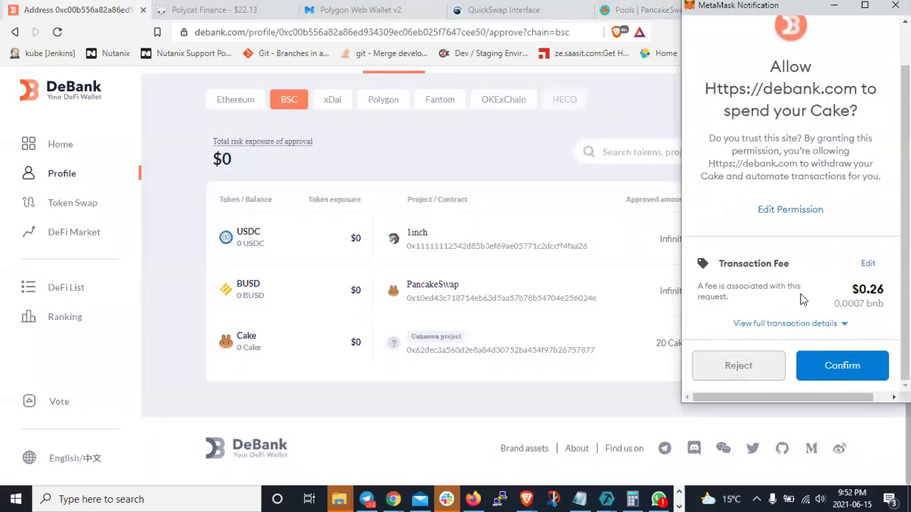
left_click(834, 364)
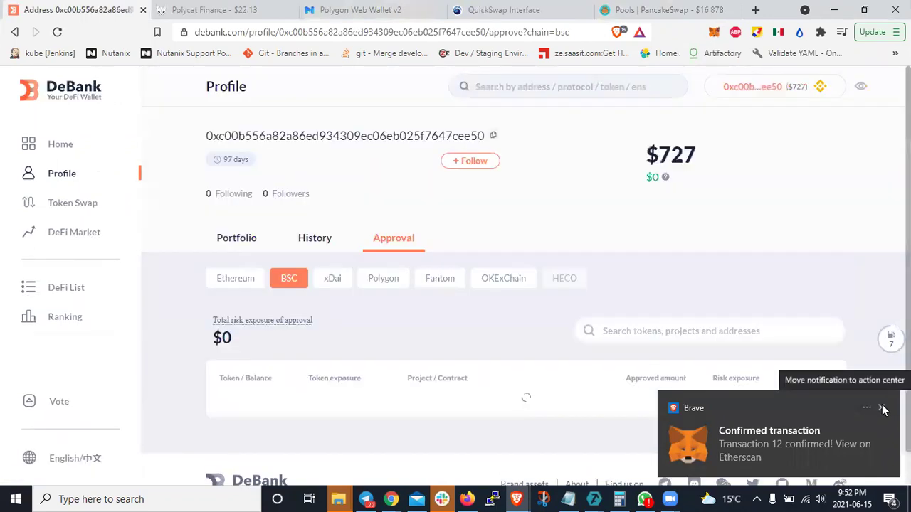
left_click(883, 410)
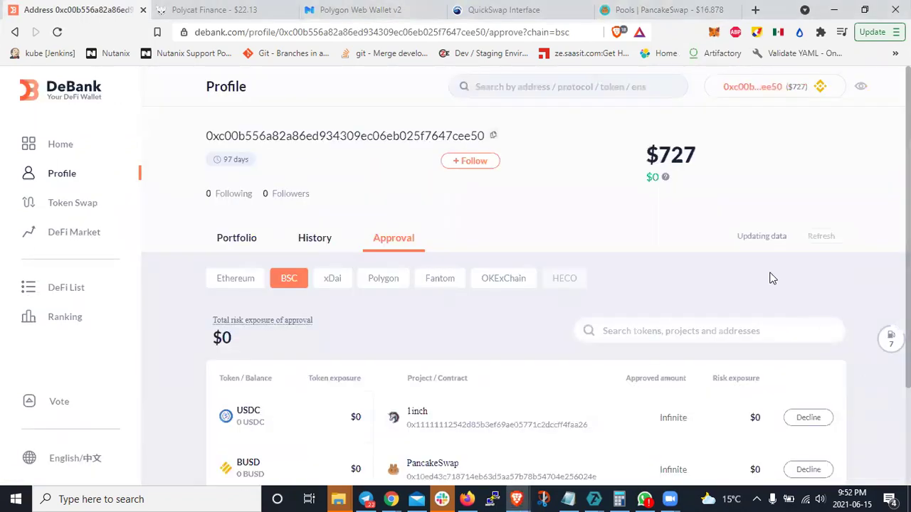
scroll(772, 278, "down", 2)
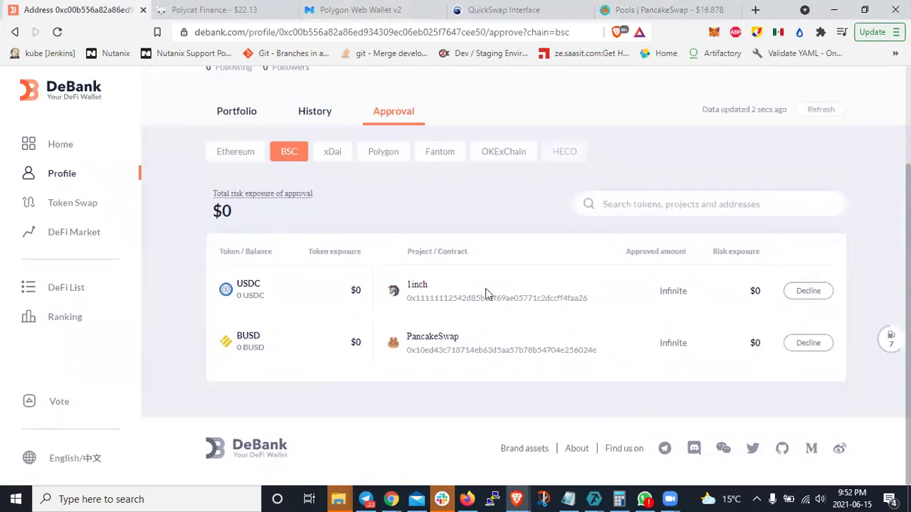